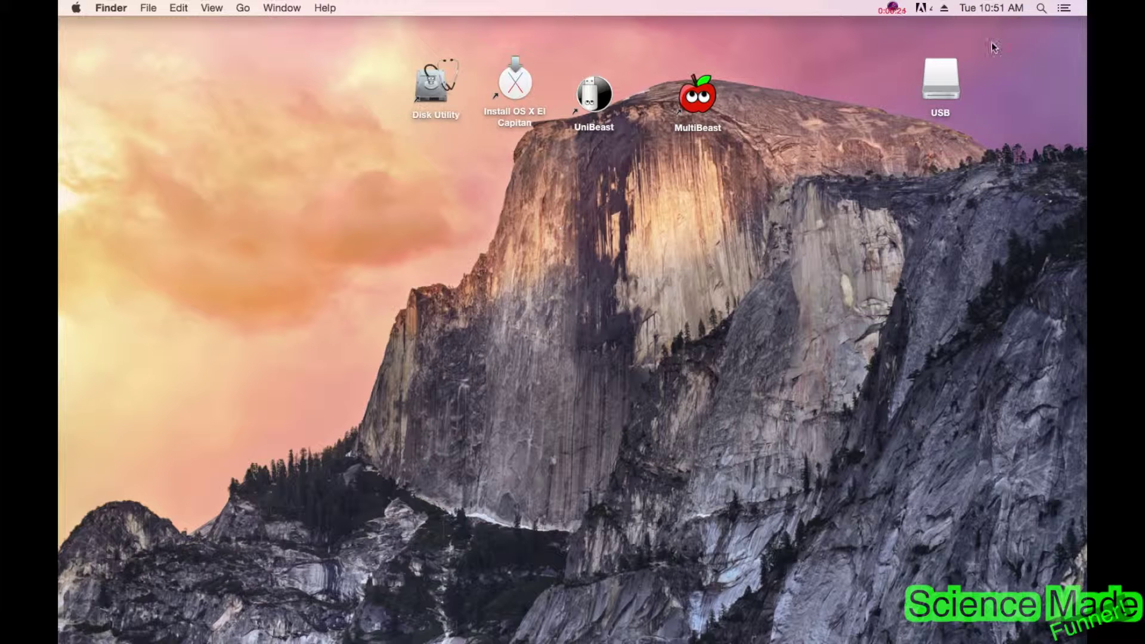
- Move the USB drive icon to the desktop centre, then back near the top-right corner
left_click_drag(935, 87, 627, 265)
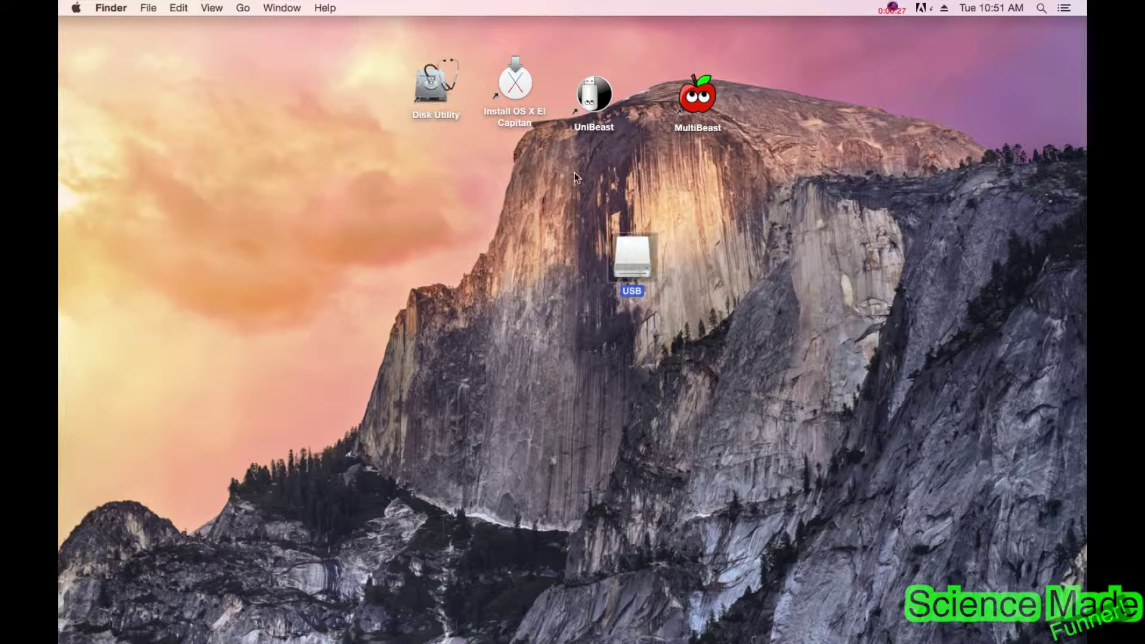
left_click_drag(632, 257, 930, 113)
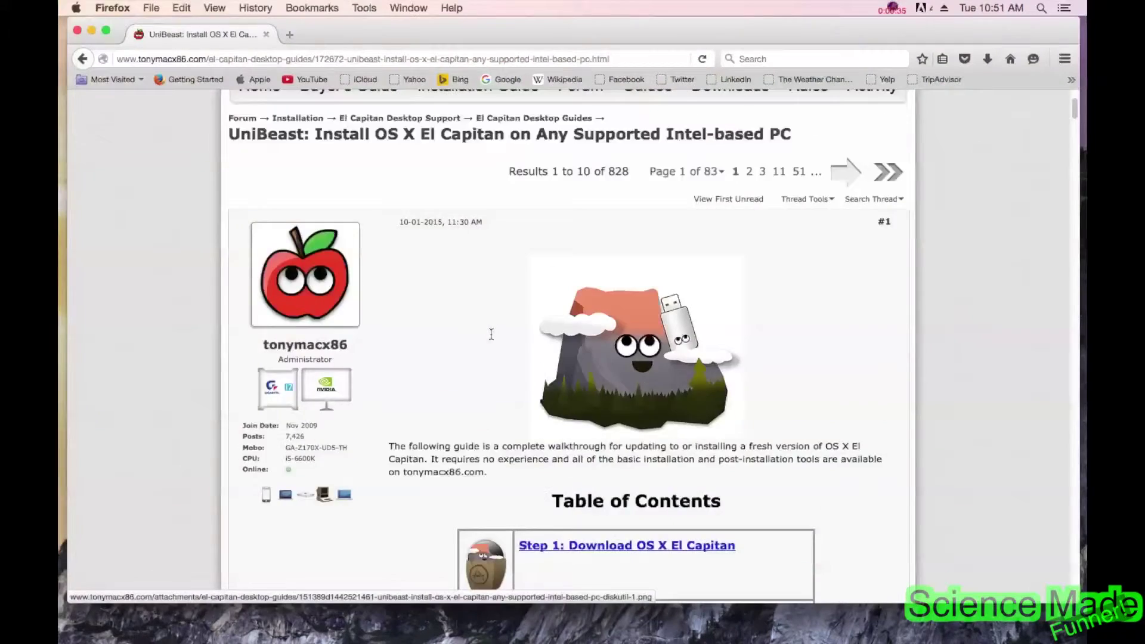
scroll(490, 332, "up", 3)
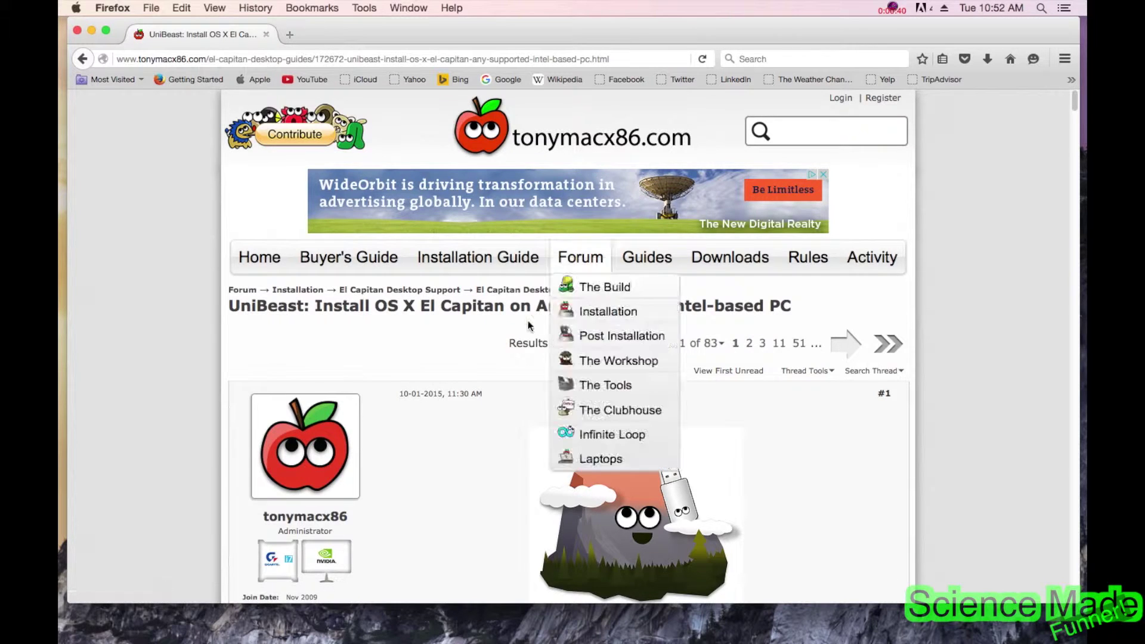
- Read through Steps 1 and 2 of the UniBeast guide, then bring the desktop forward
scroll(564, 347, "down", 3)
scroll(564, 347, "down", 15)
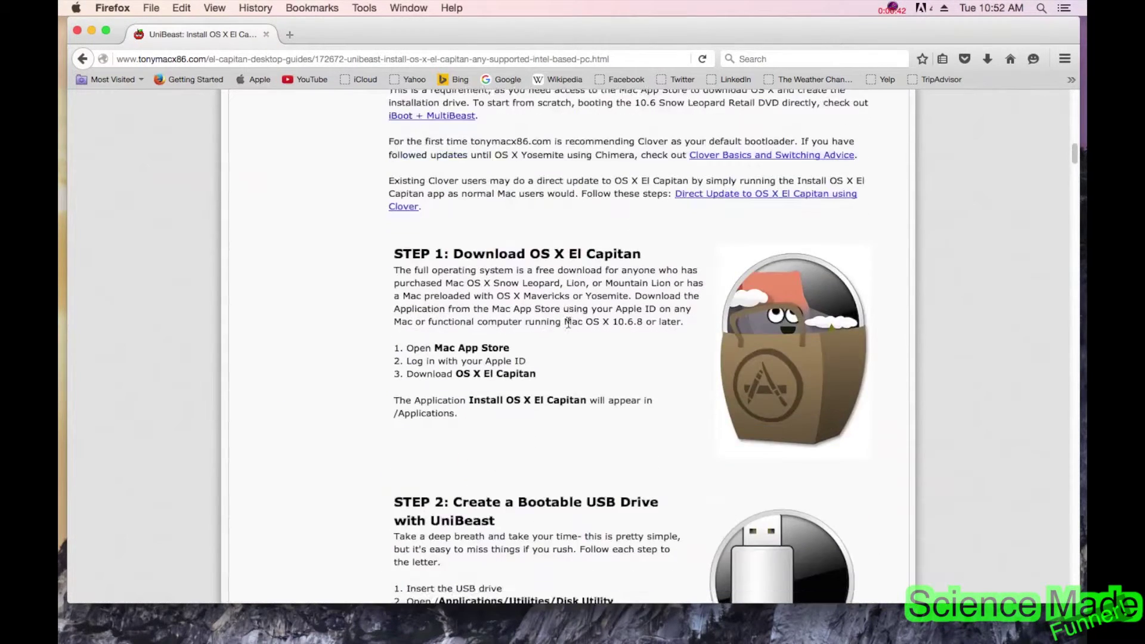
scroll(568, 327, "down", 10)
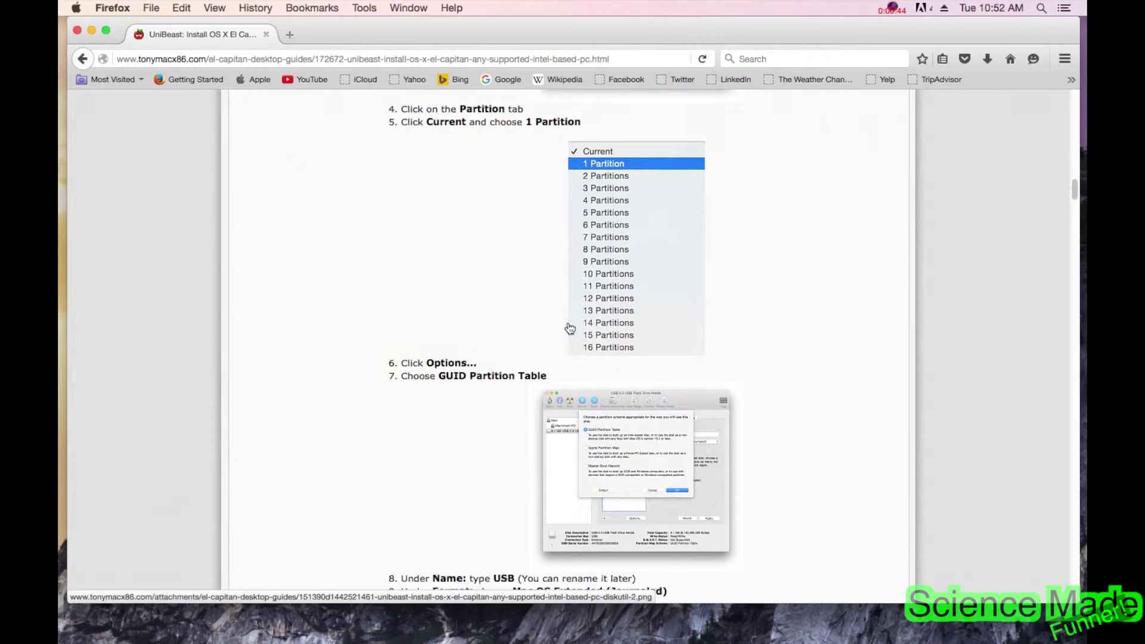
scroll(570, 328, "down", 6)
scroll(611, 302, "up", 15)
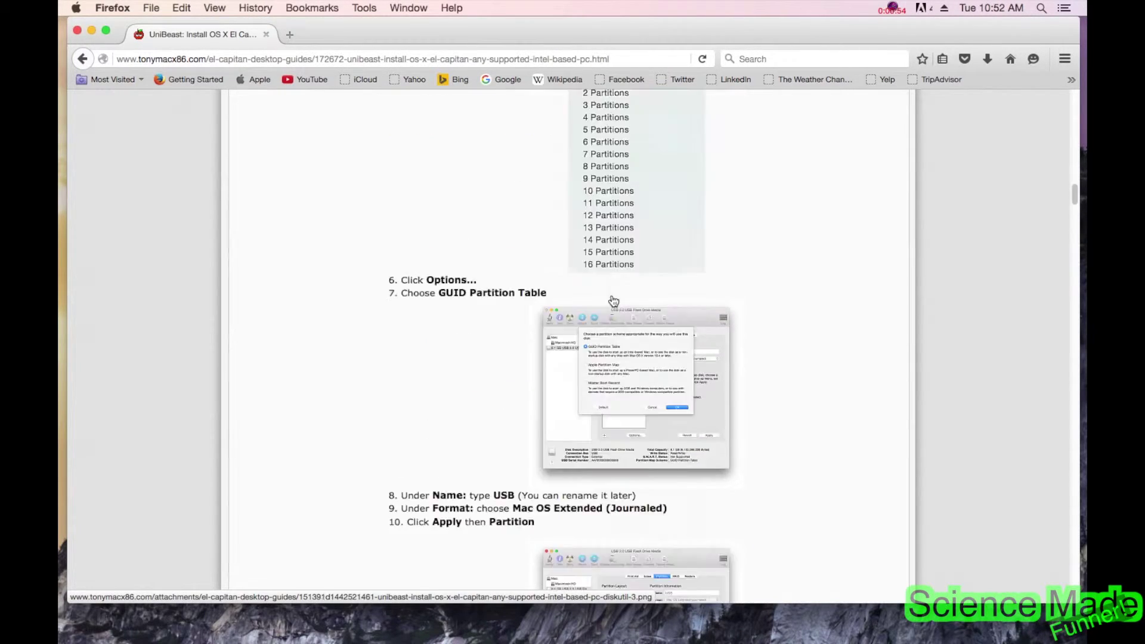
scroll(605, 393, "down", 20)
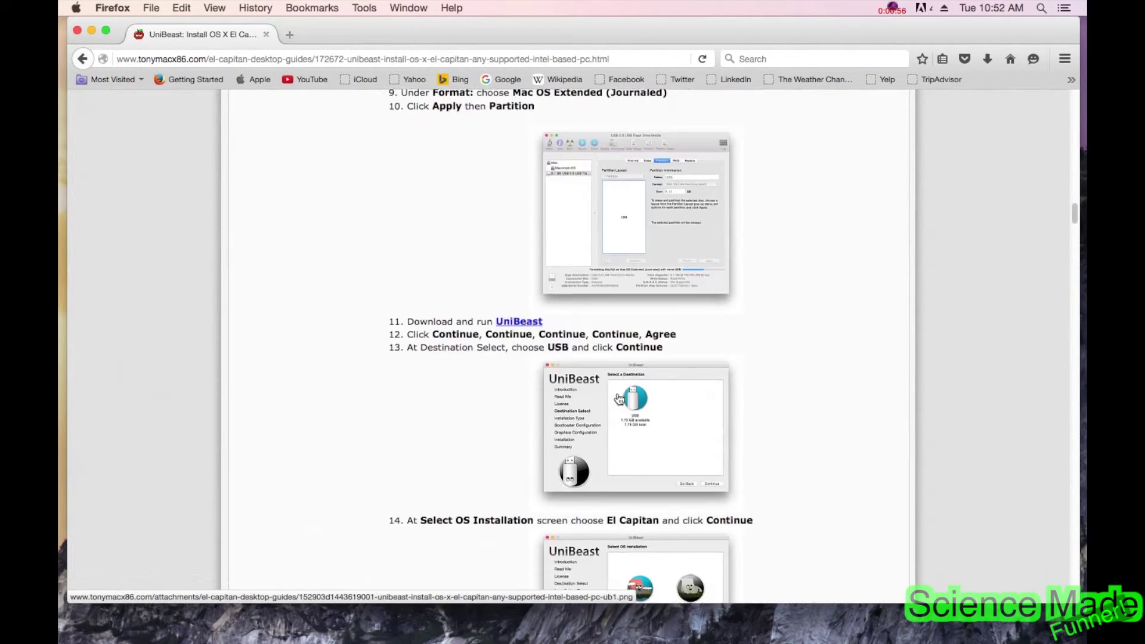
scroll(619, 398, "down", 15)
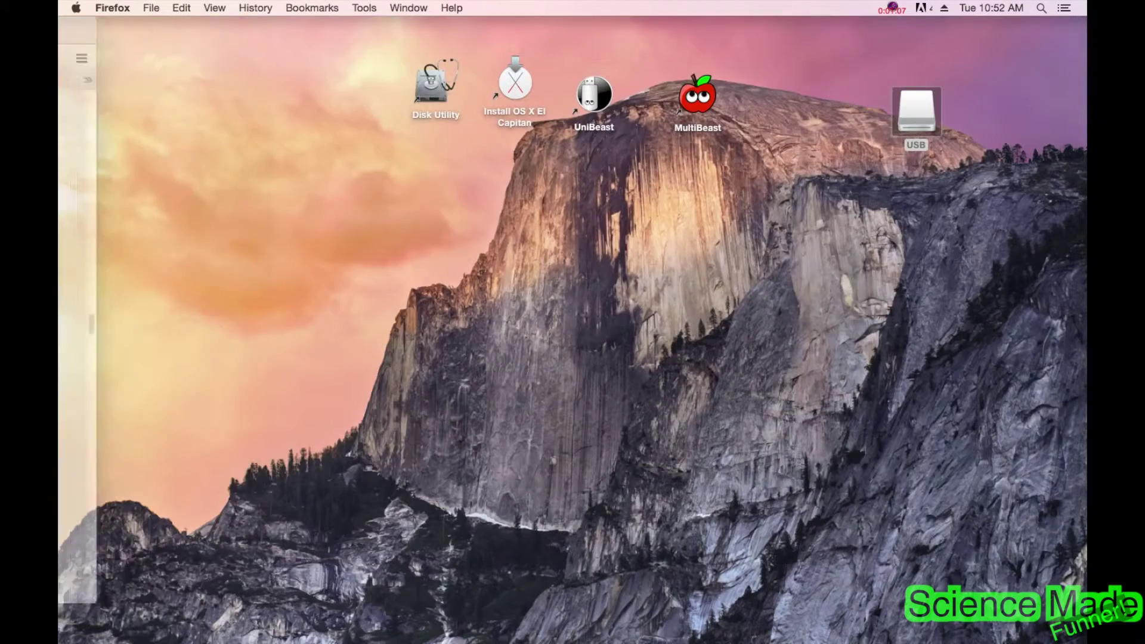
left_click(444, 184)
- Drag the Install OS X El Capitan icon down to sit below MultiBeast
left_click_drag(312, 74, 1006, 197)
left_click(788, 309)
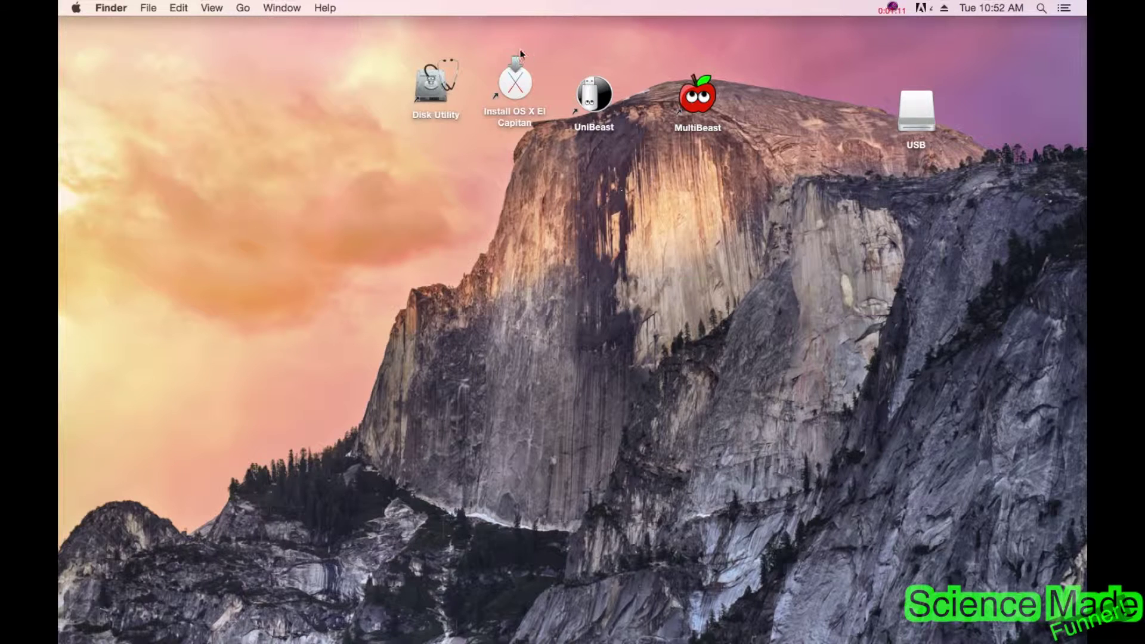
left_click_drag(518, 60, 818, 170)
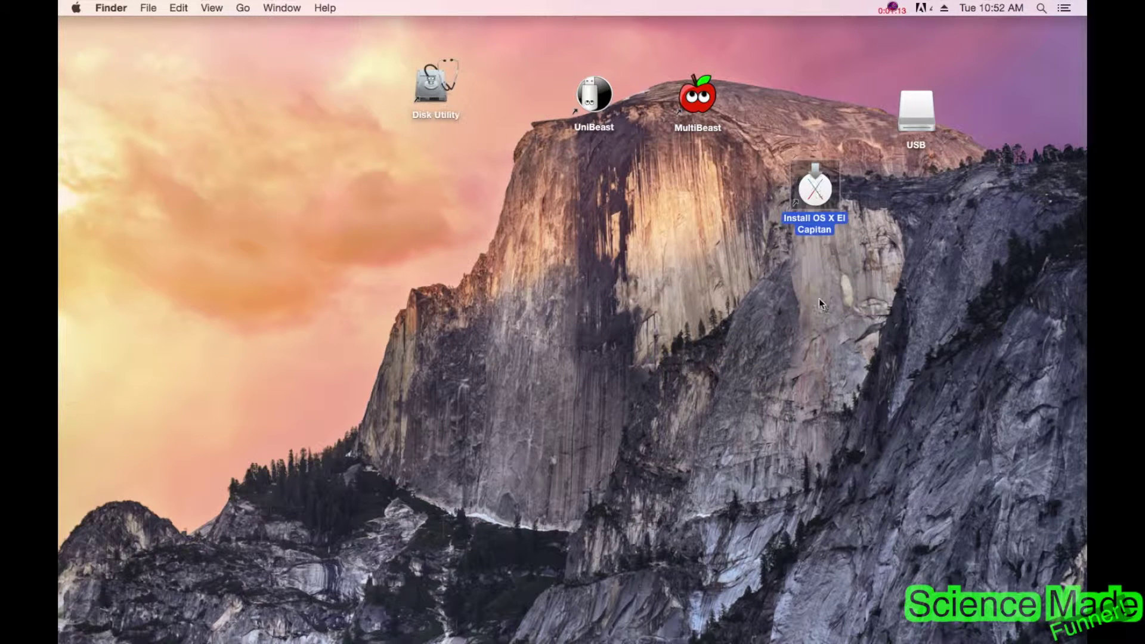
left_click_drag(786, 106, 827, 307)
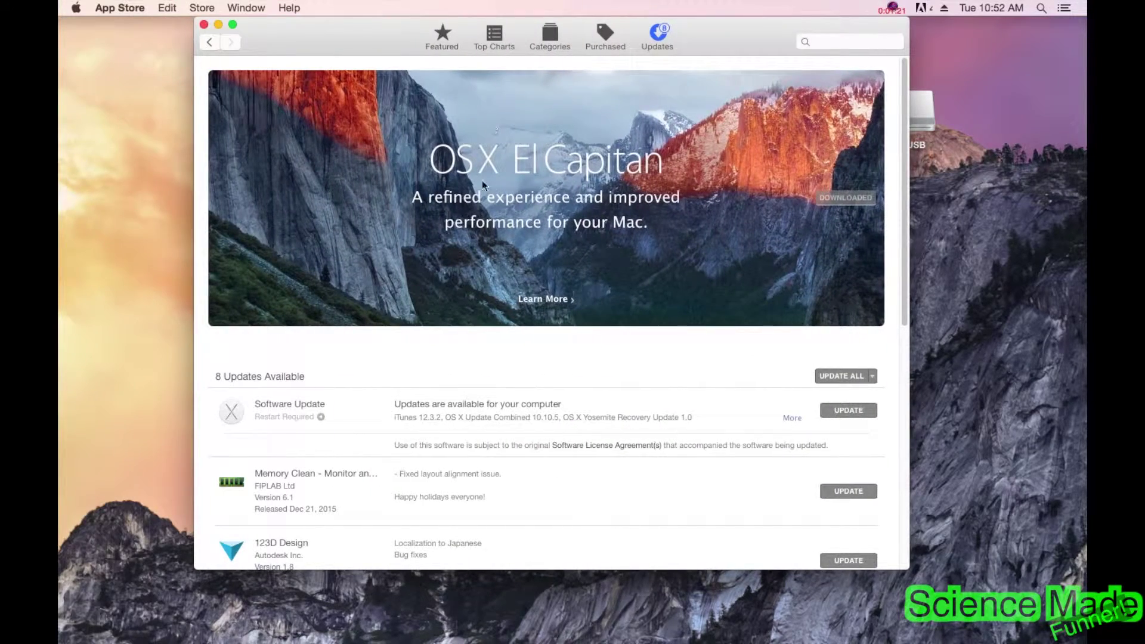
- Check that El Capitan shows DOWNLOADED in App Store Updates, then close the store
left_click_drag(348, 37, 392, 37)
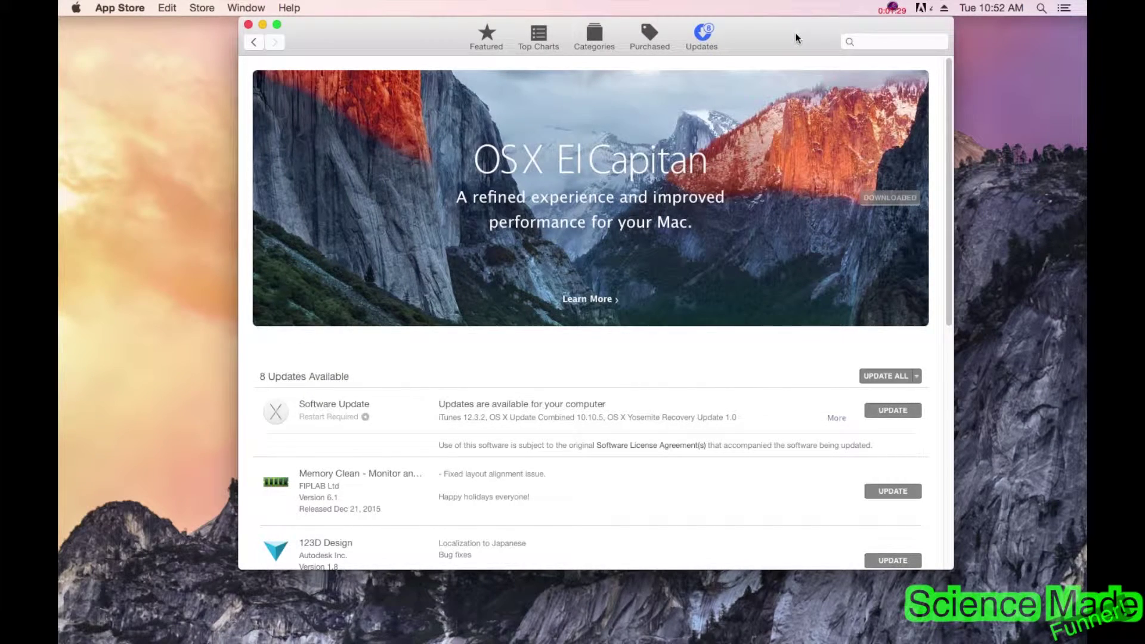
left_click_drag(799, 37, 701, 37)
key("super+w")
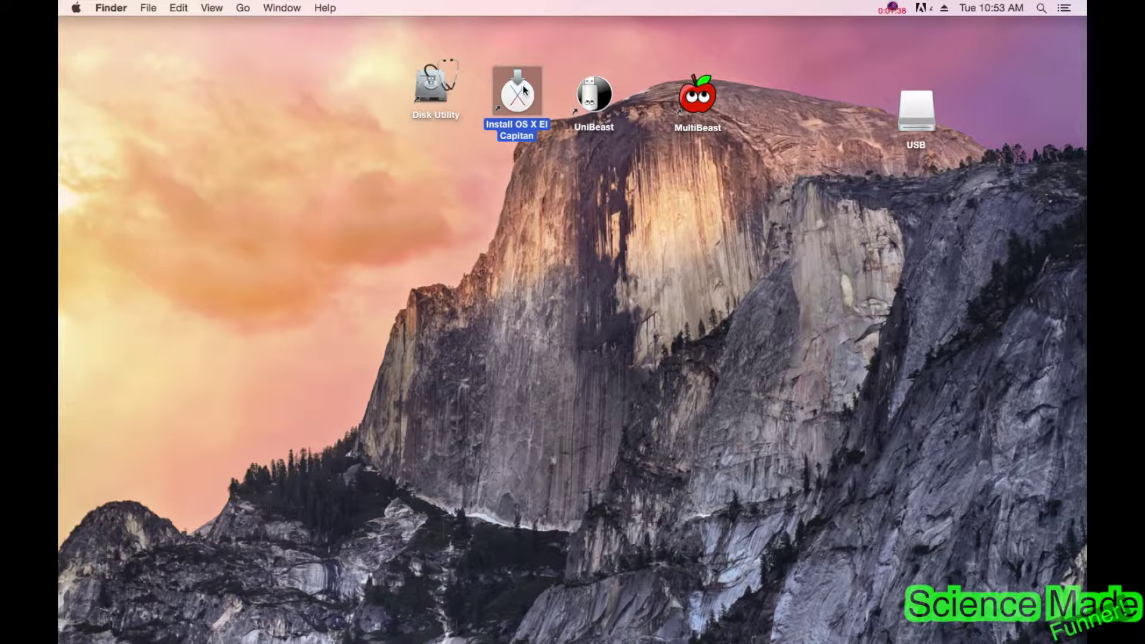
- Align the Install OS X El Capitan, Disk Utility, UniBeast and MultiBeast icons in one top row
left_click_drag(518, 127, 521, 128)
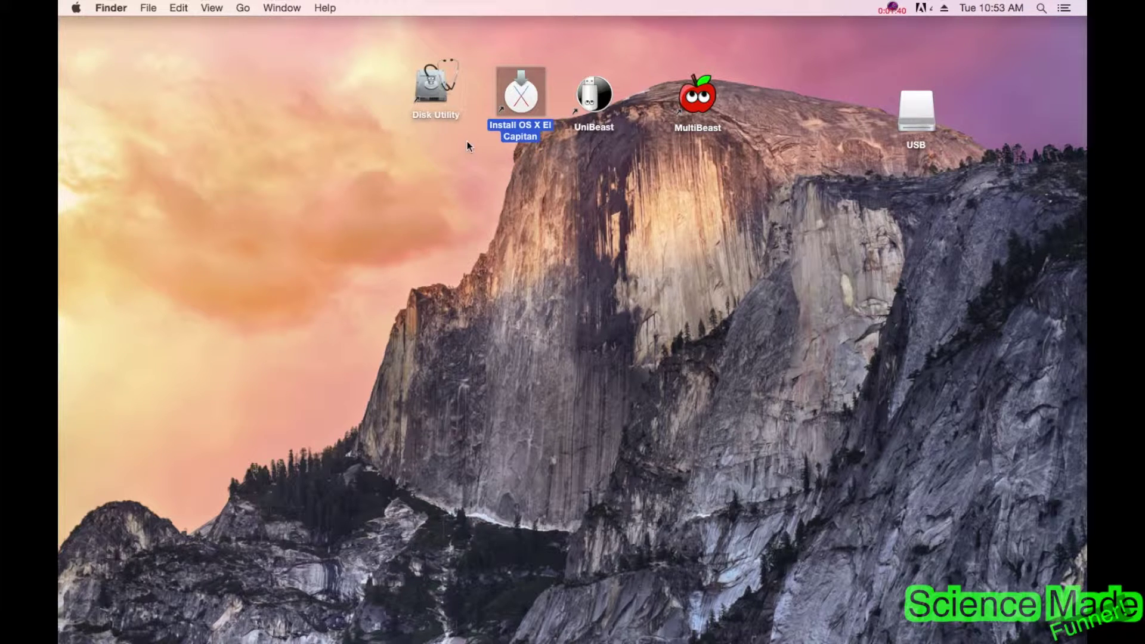
left_click(435, 91)
left_click_drag(434, 91, 425, 84)
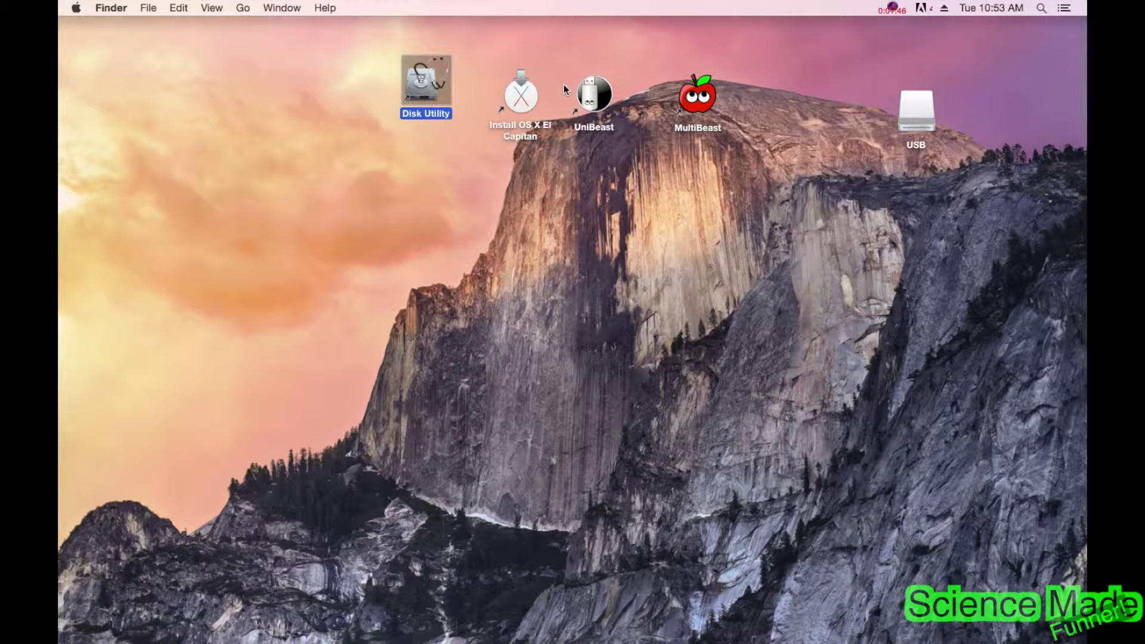
left_click_drag(590, 95, 617, 84)
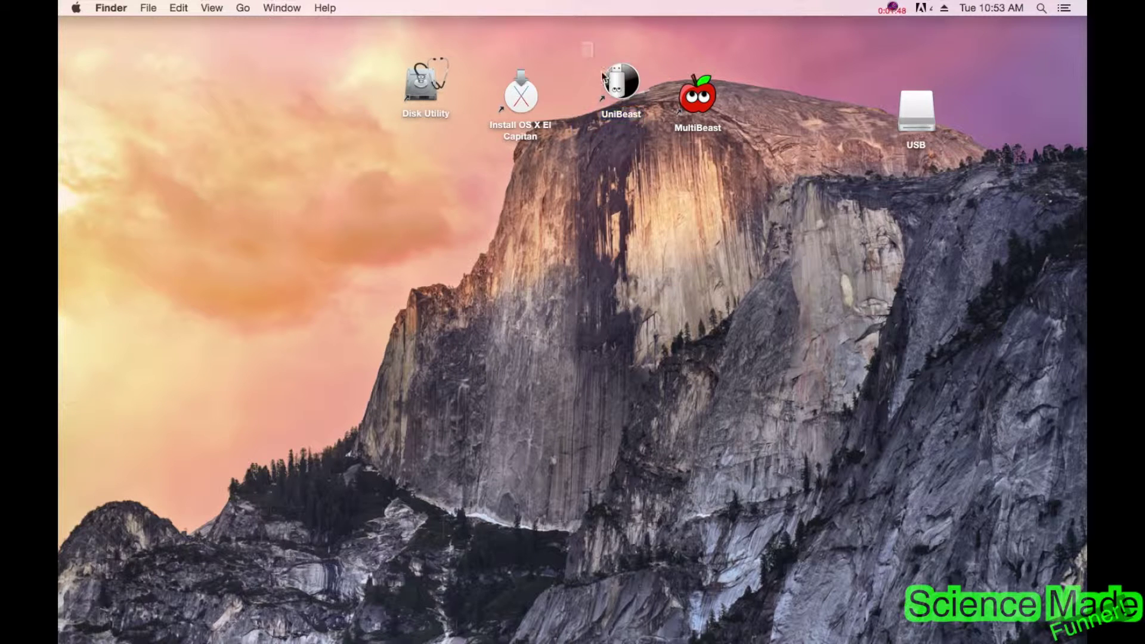
left_click(702, 83)
left_click_drag(582, 41, 728, 160)
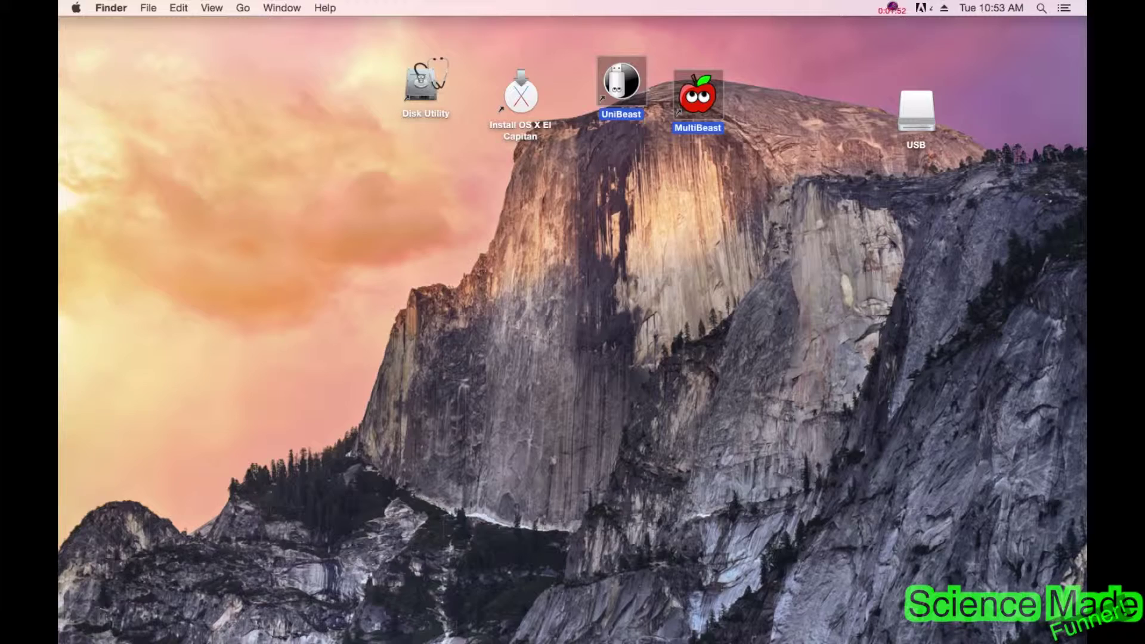
key("super+Tab")
- Visit the tonymacx86 Downloads page listing MultiBeast - El Capitan 8.0.1, then minimise Firefox
scroll(659, 290, "up", 5)
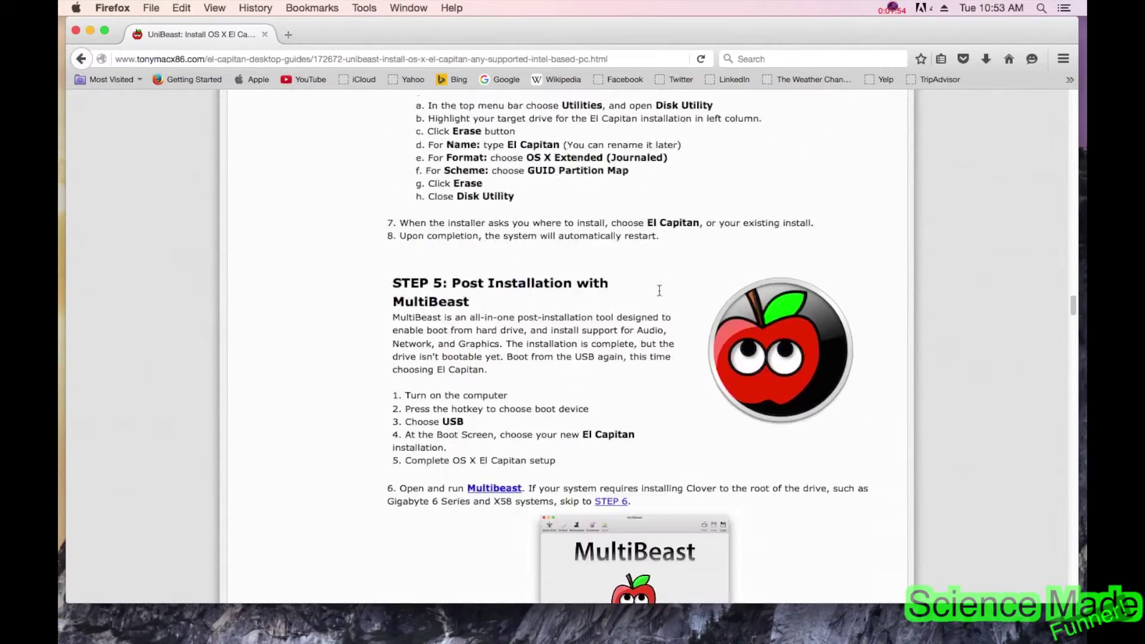
scroll(659, 291, "up", 15)
mouse_move(728, 255)
left_click(742, 309)
scroll(590, 383, "down", 5)
scroll(425, 379, "down", 6)
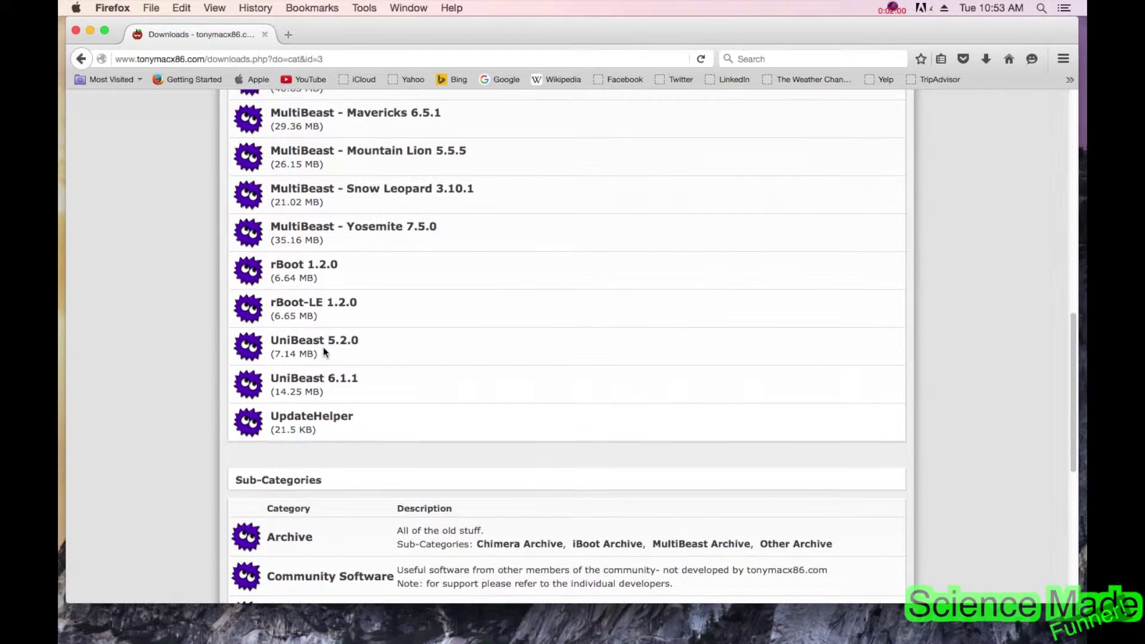
scroll(324, 340, "up", 5)
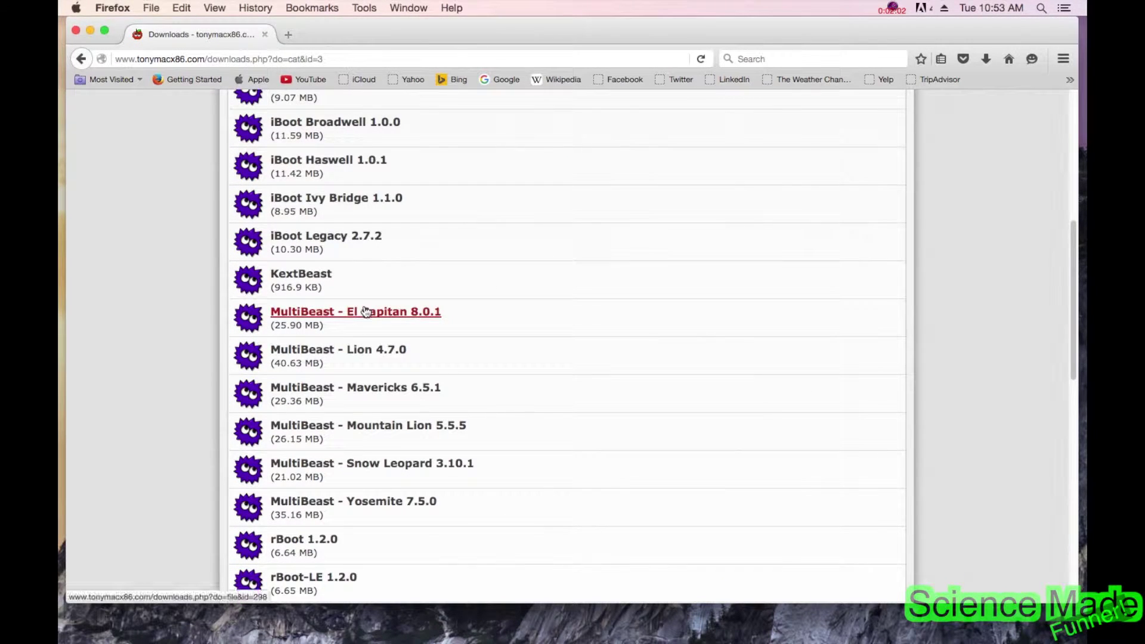
left_click_drag(485, 20, 438, 21)
scroll(463, 278, "up", 7)
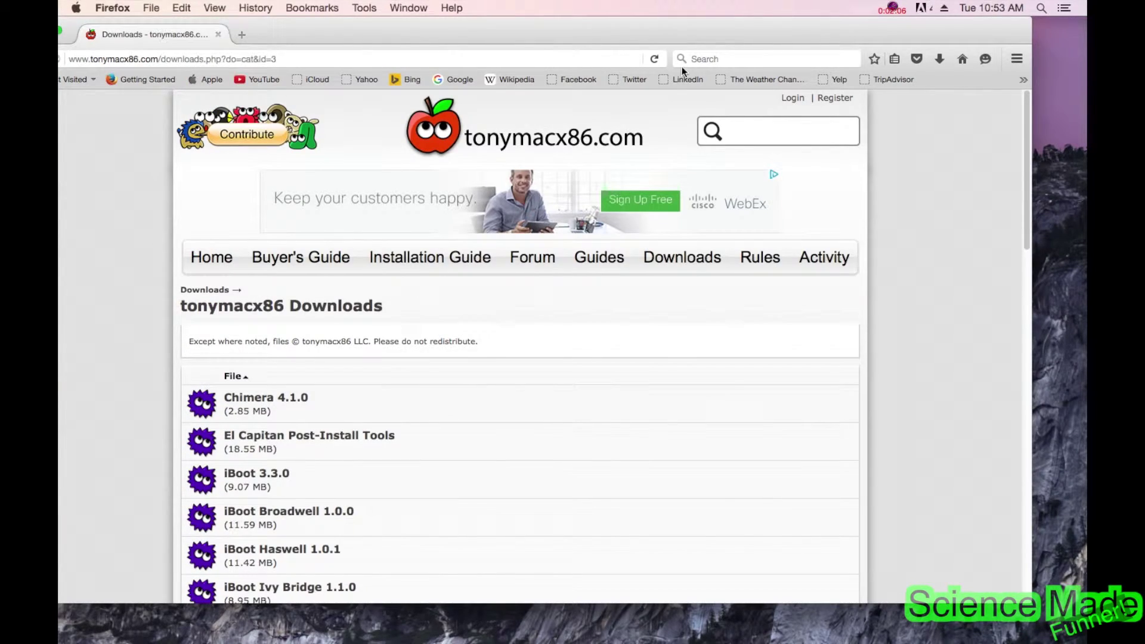
key("super+m")
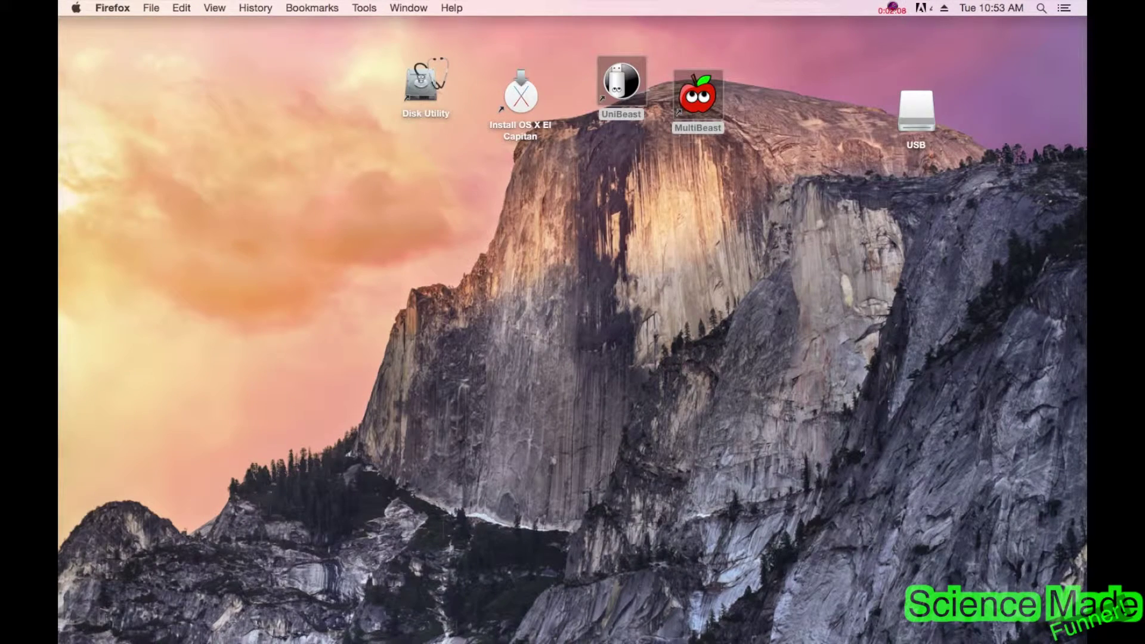
- Move the Disk Utility desktop icon down below the top row
left_click(628, 155)
left_click_drag(275, 84, 817, 170)
left_click_drag(425, 84, 604, 210)
left_click_drag(525, 205, 658, 323)
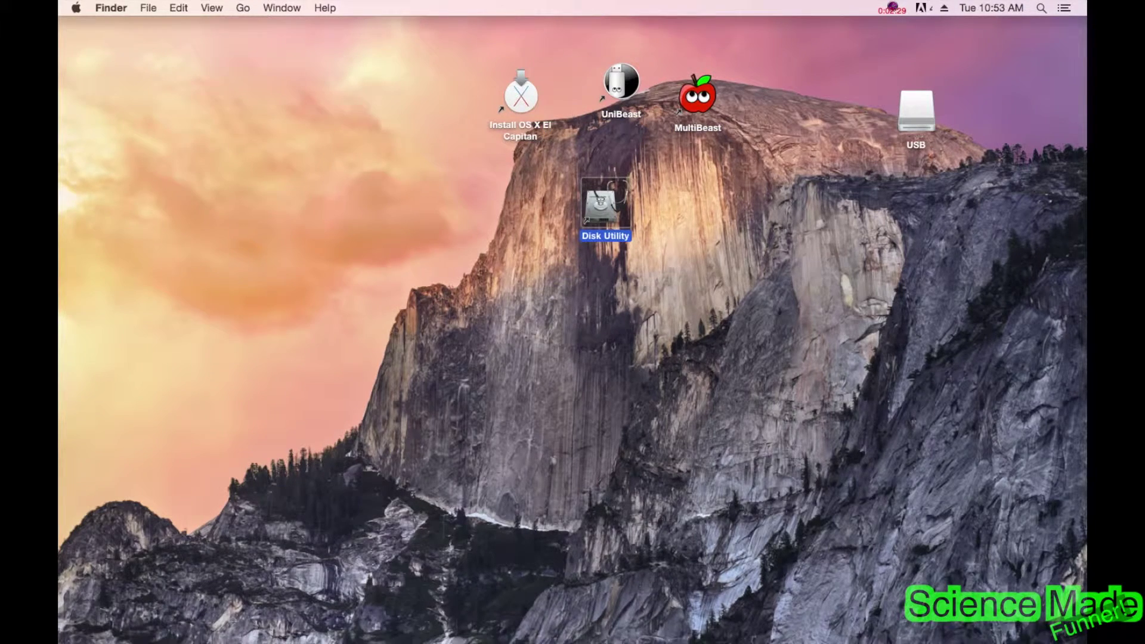
- Launch Disk Utility from the Utilities folder in Applications
left_click(99, 633)
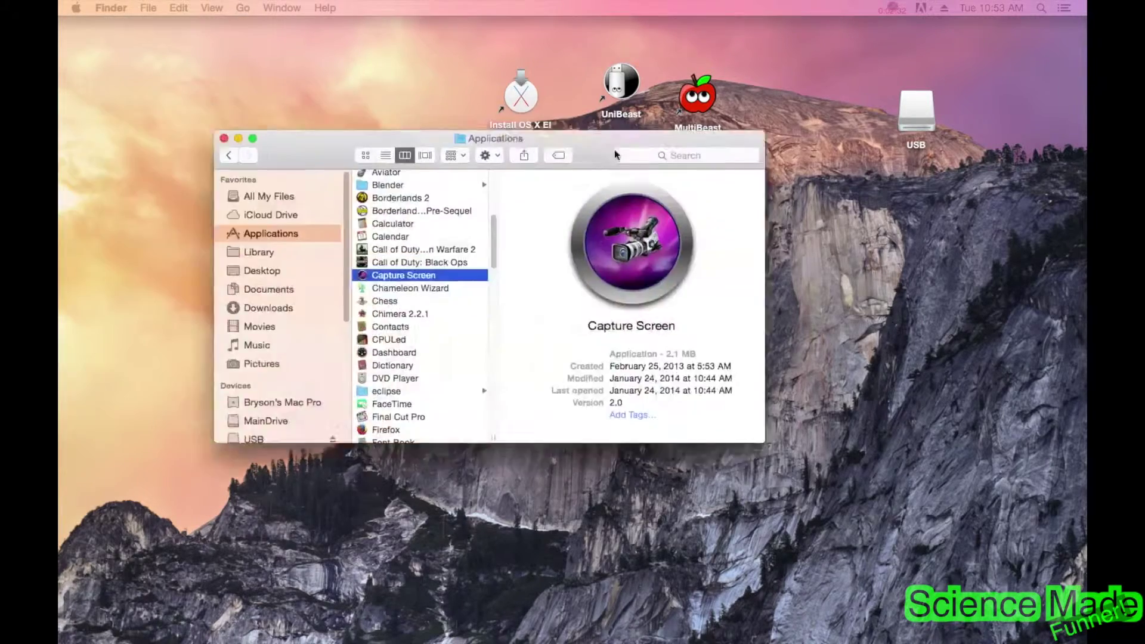
scroll(522, 337, "up", 5)
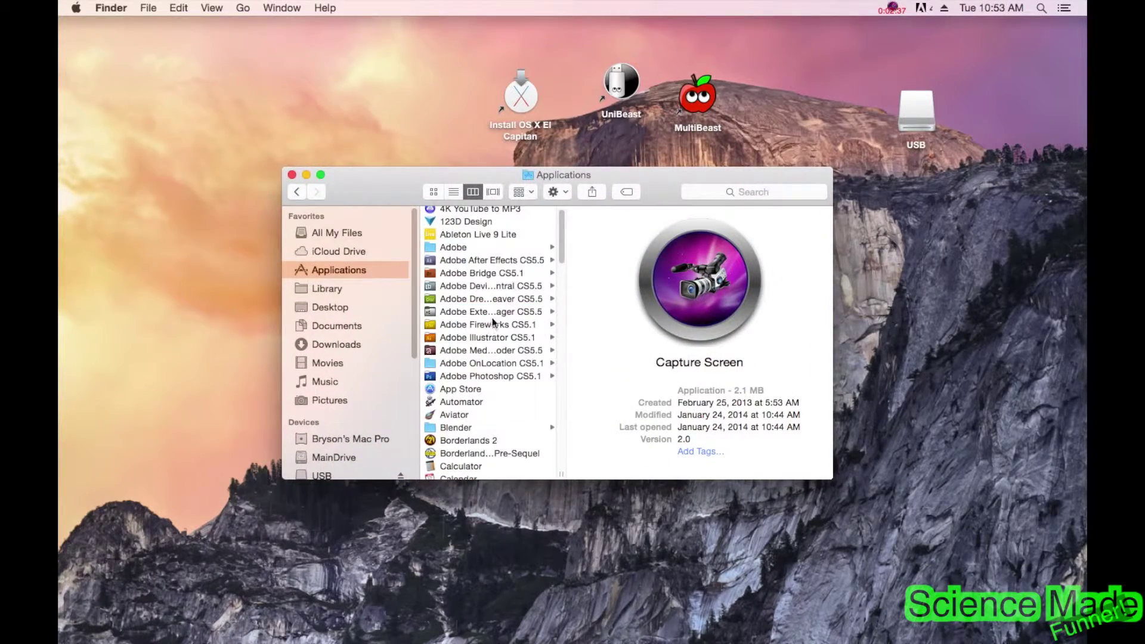
scroll(492, 322, "down", 10)
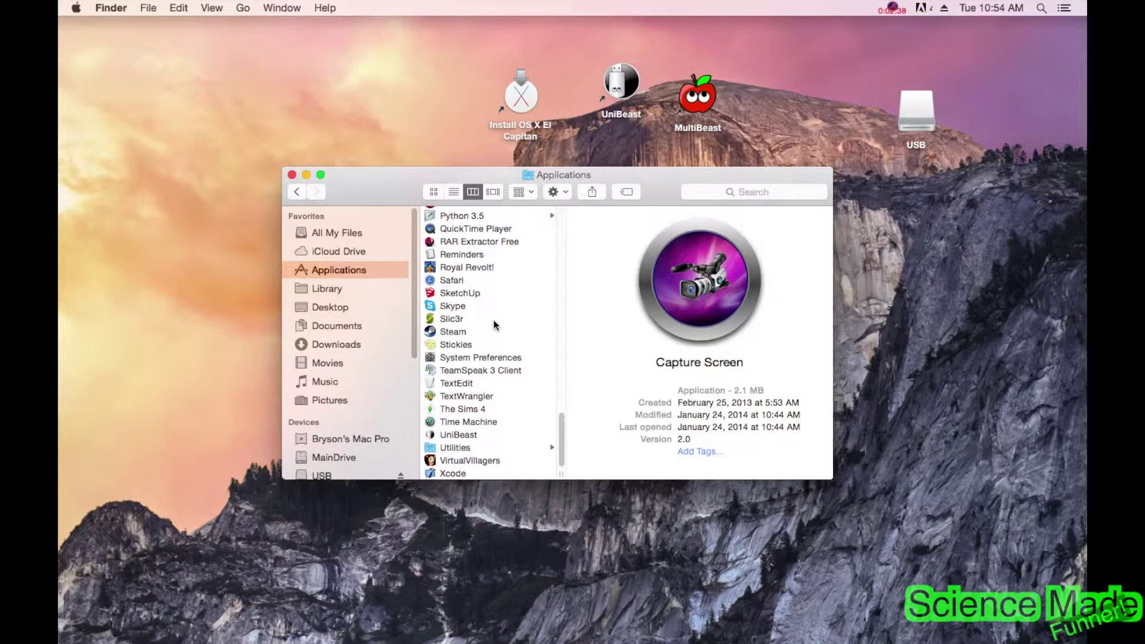
left_click(480, 447)
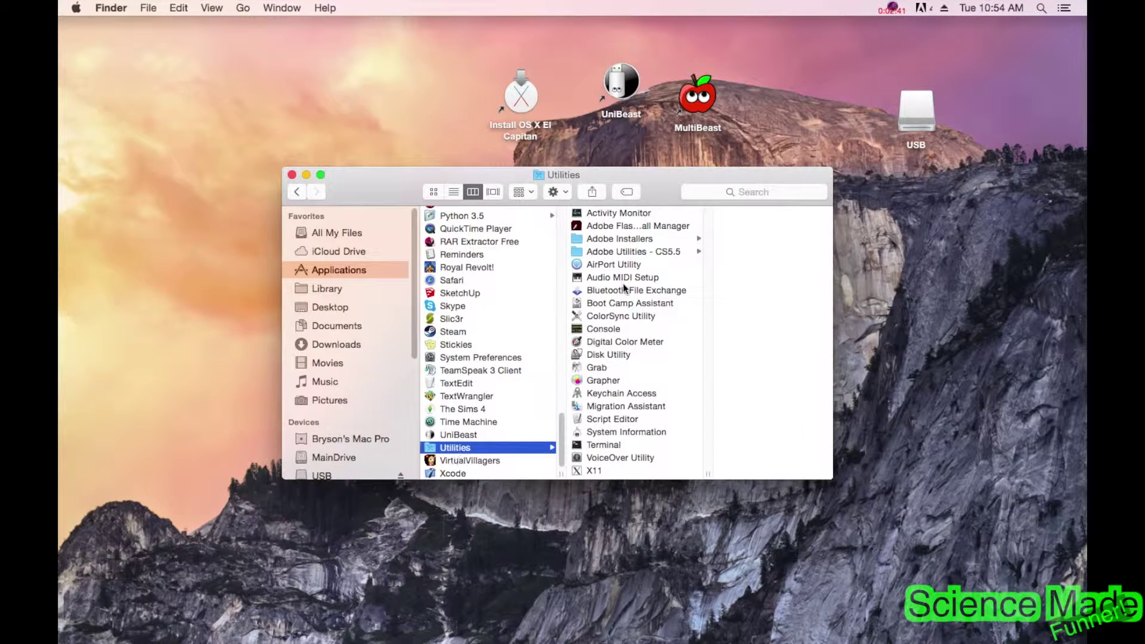
left_click(602, 358)
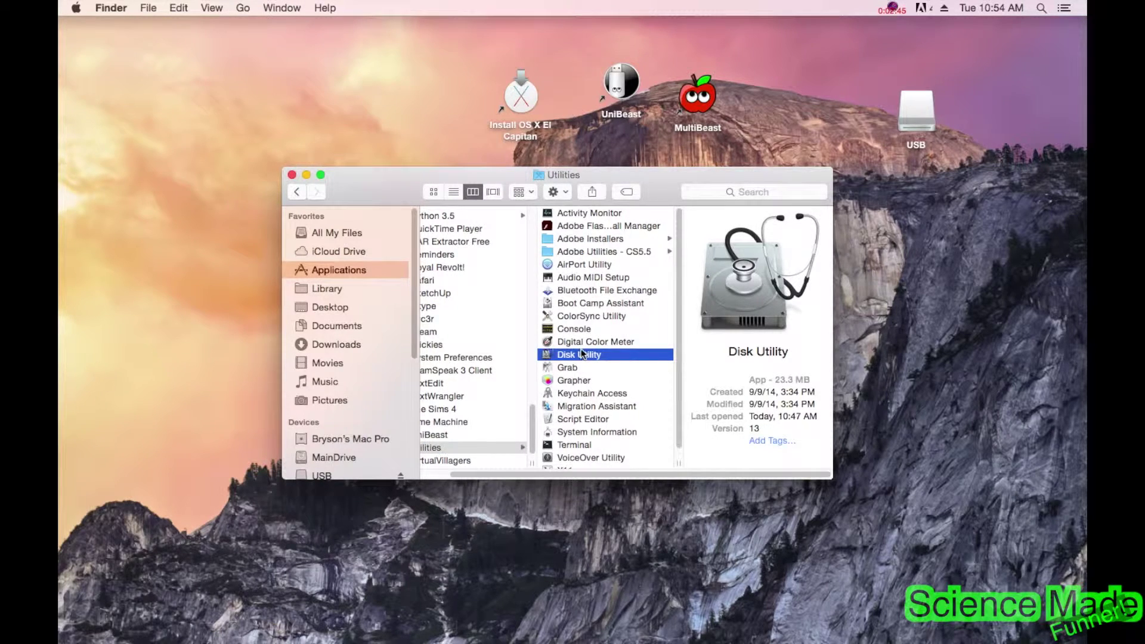
double_click(582, 354)
- Close the leftover Finder window and reposition the Disk Utility window
left_click_drag(333, 95, 450, 92)
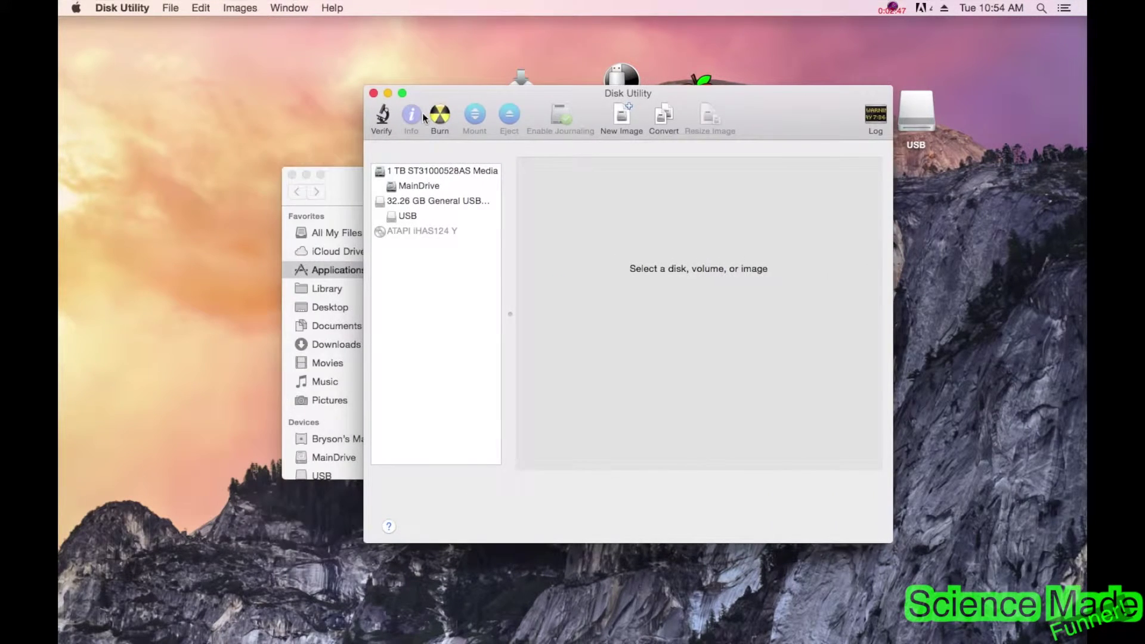
left_click(291, 176)
left_click_drag(758, 104, 672, 124)
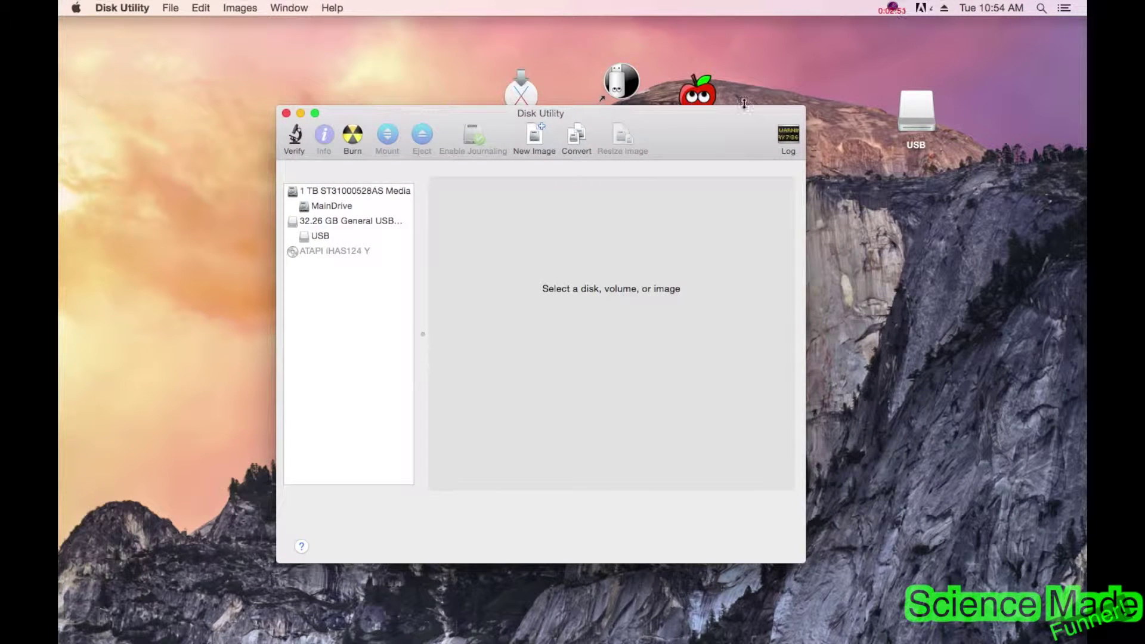
left_click_drag(724, 131, 746, 138)
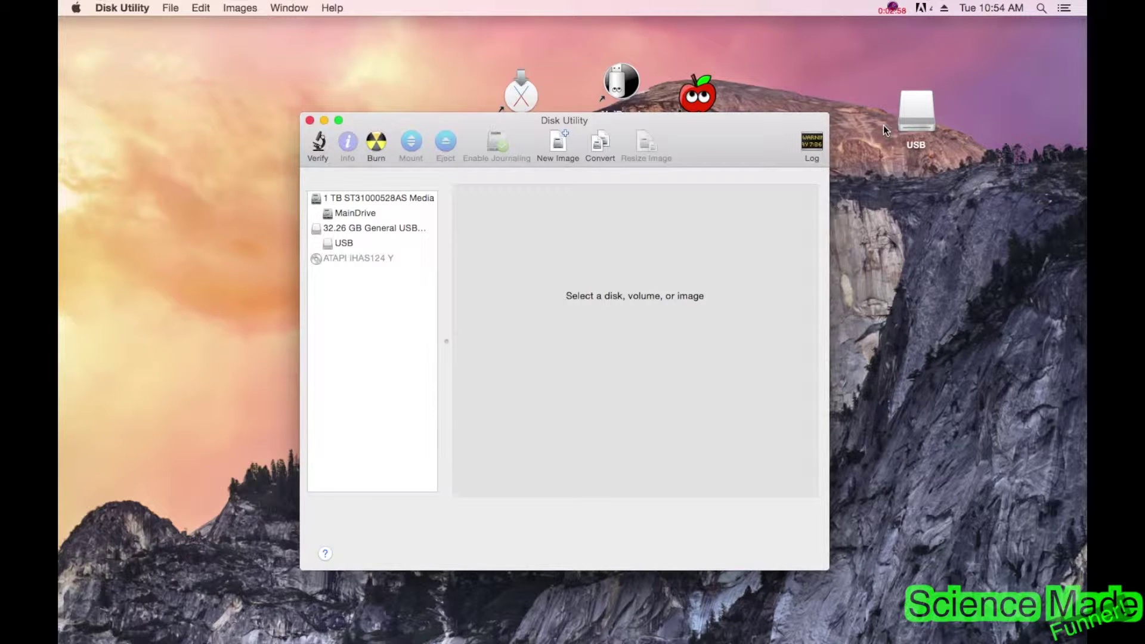
- Select the 32.26 GB USB disk and choose a 1 Partition layout
left_click(418, 228)
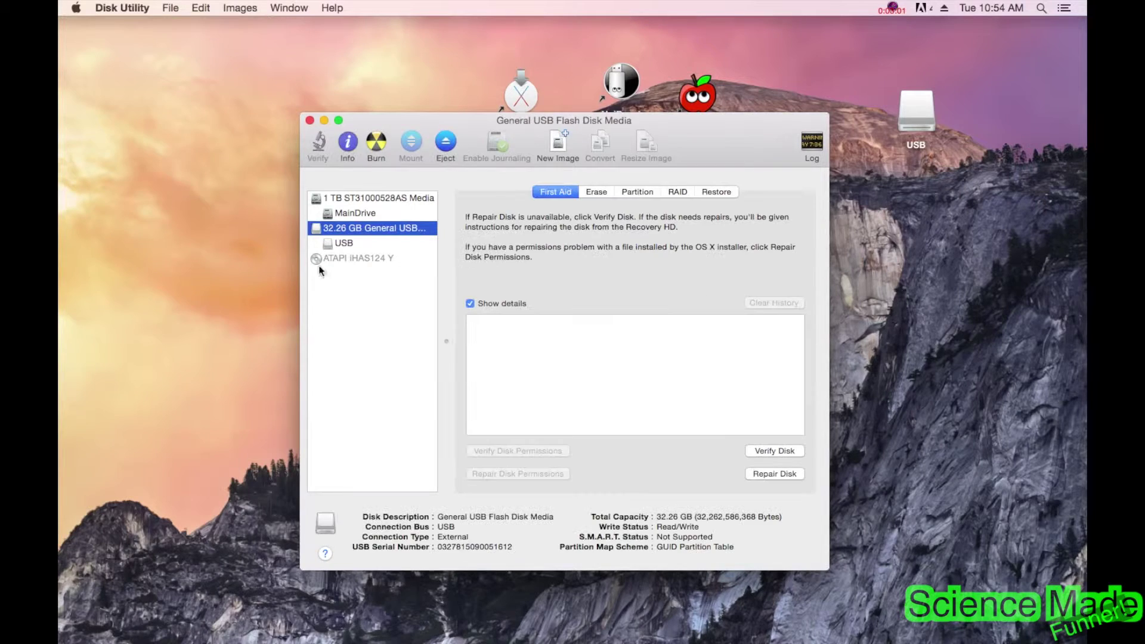
left_click(644, 192)
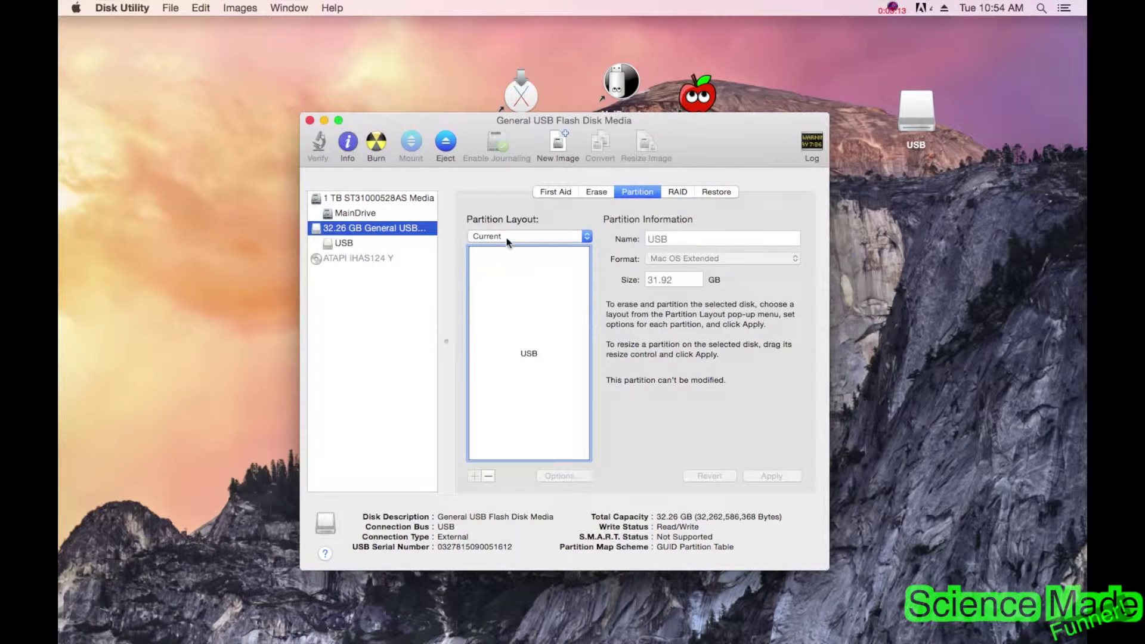
left_click(569, 236)
left_click(552, 246)
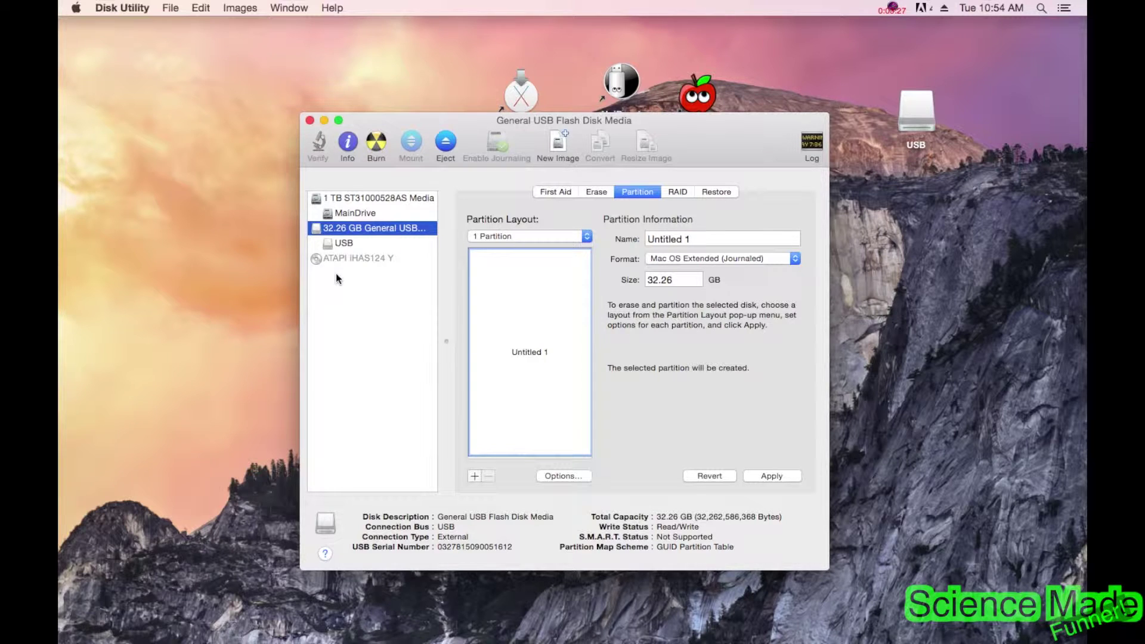
left_click_drag(730, 134, 725, 77)
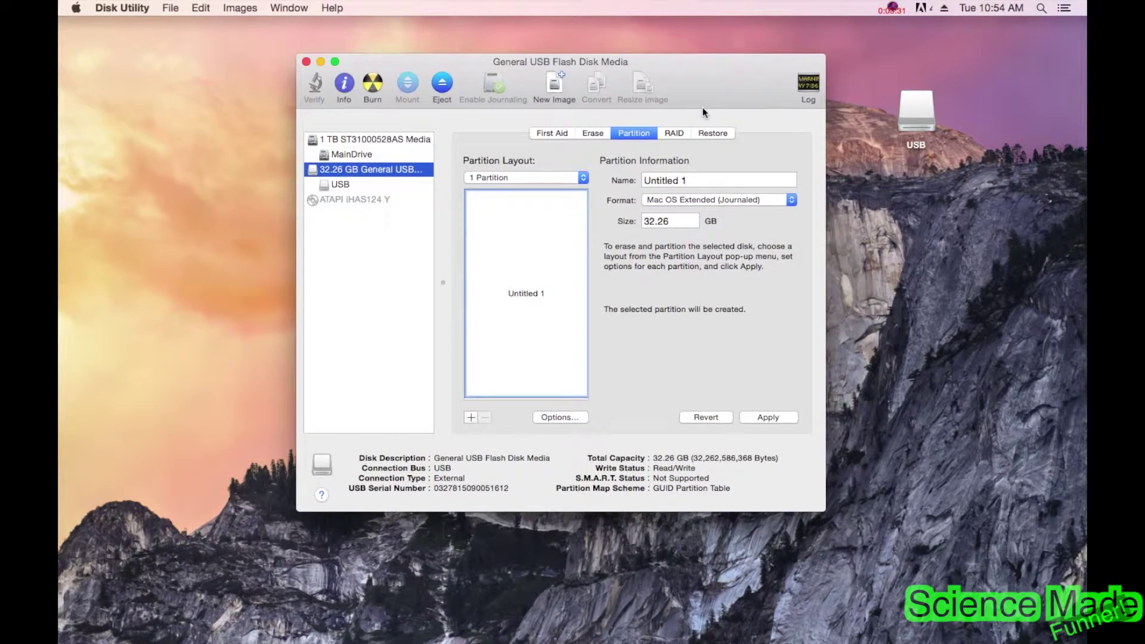
left_click(342, 185)
left_click(363, 169)
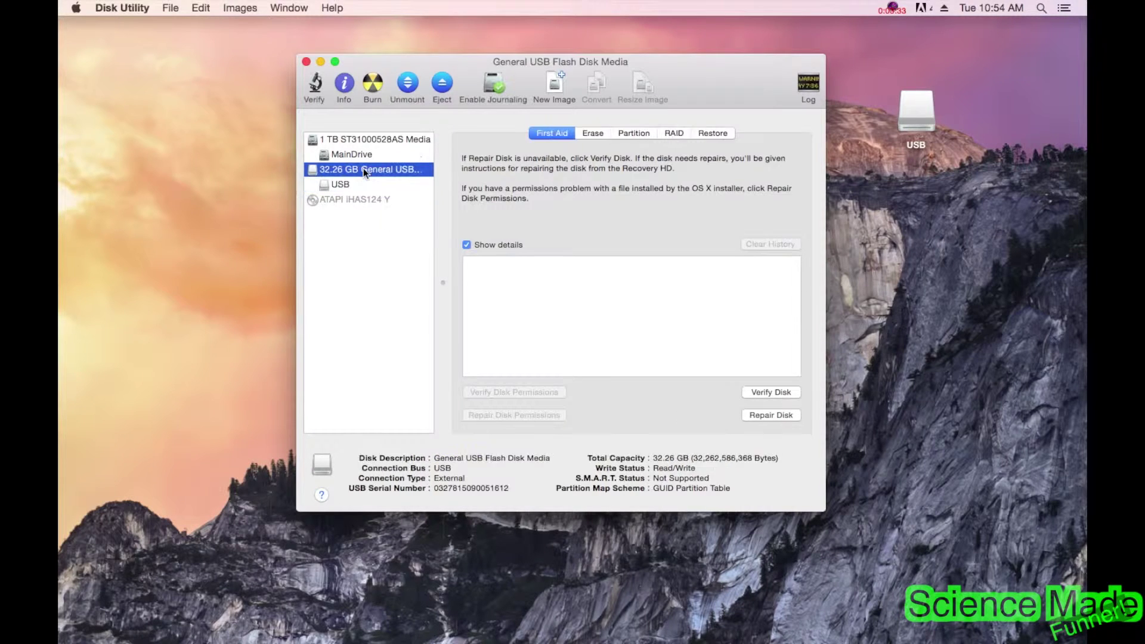
left_click(642, 134)
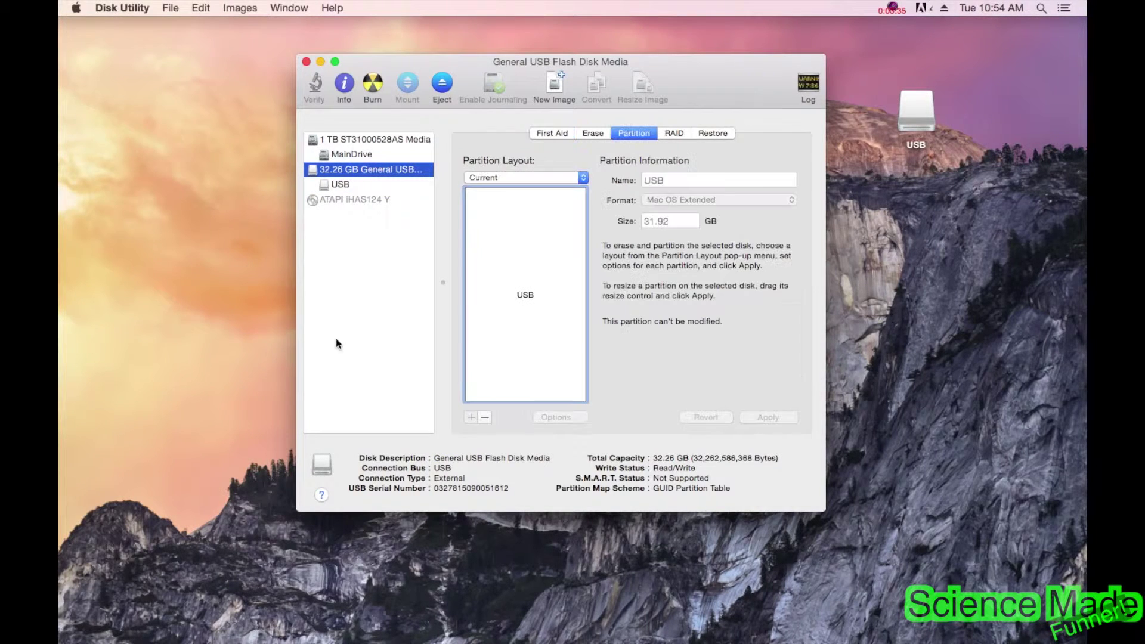
left_click(345, 182)
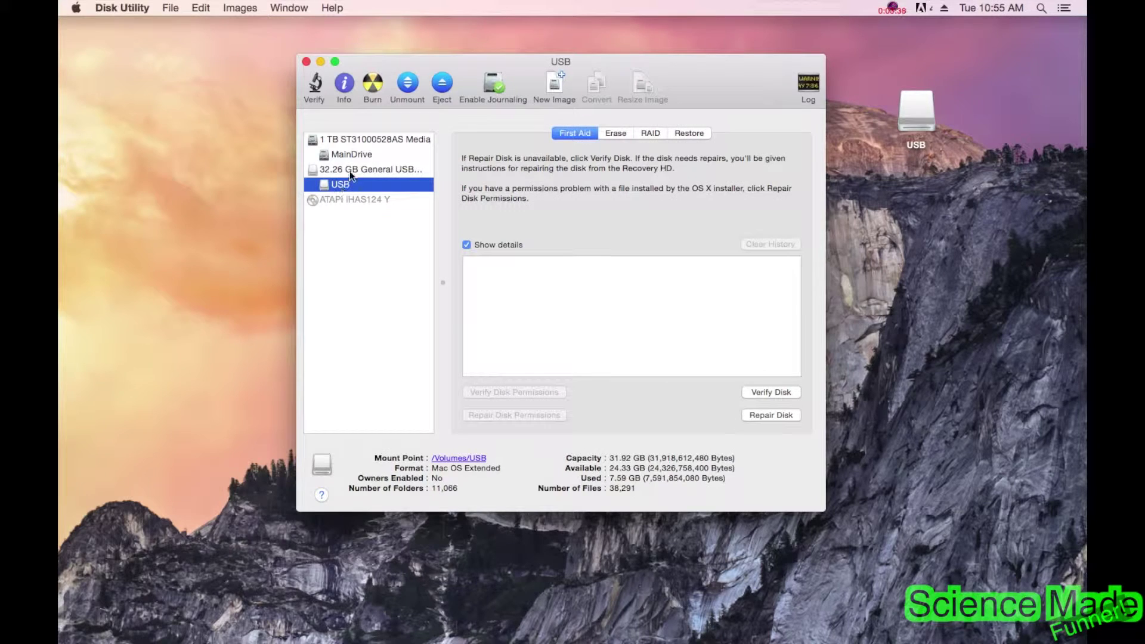
left_click(351, 168)
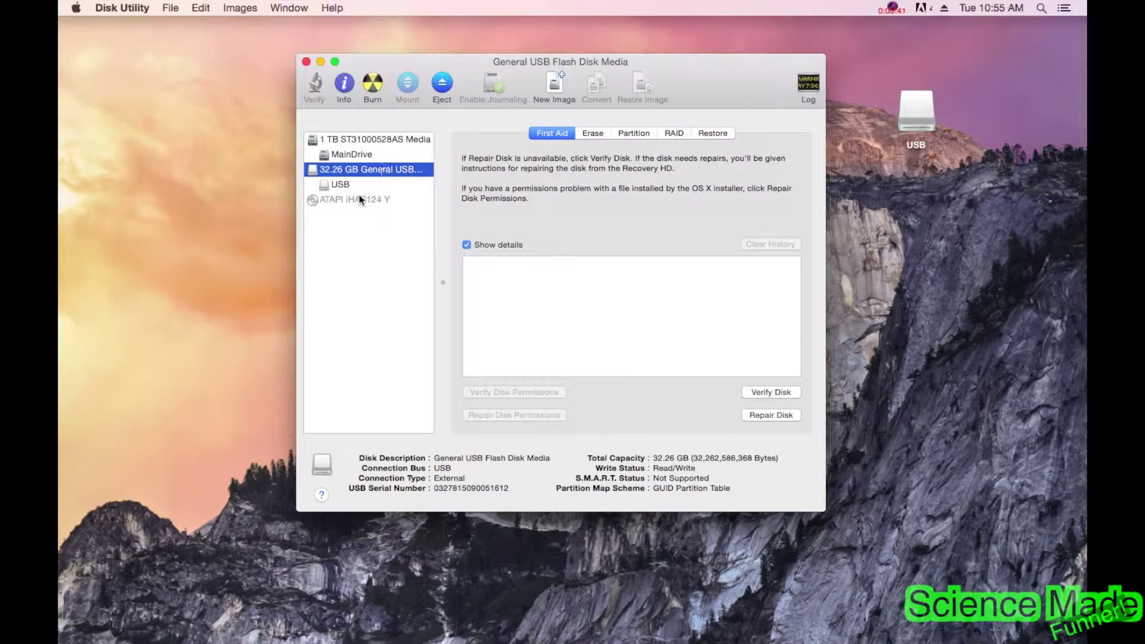
left_click(639, 134)
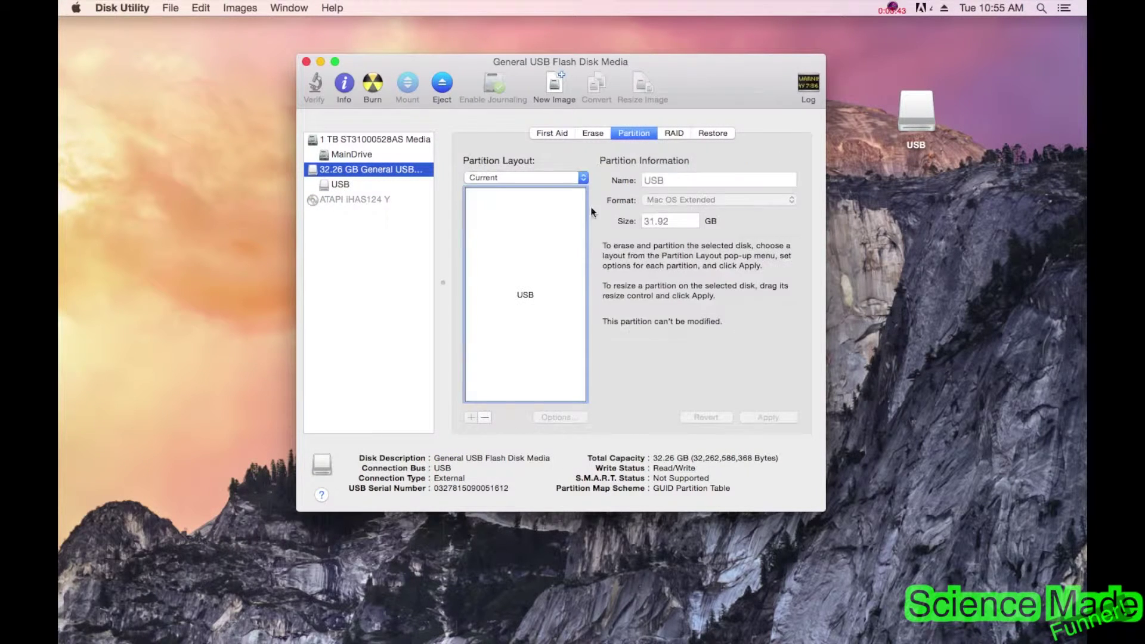
left_click(525, 177)
left_click(525, 186)
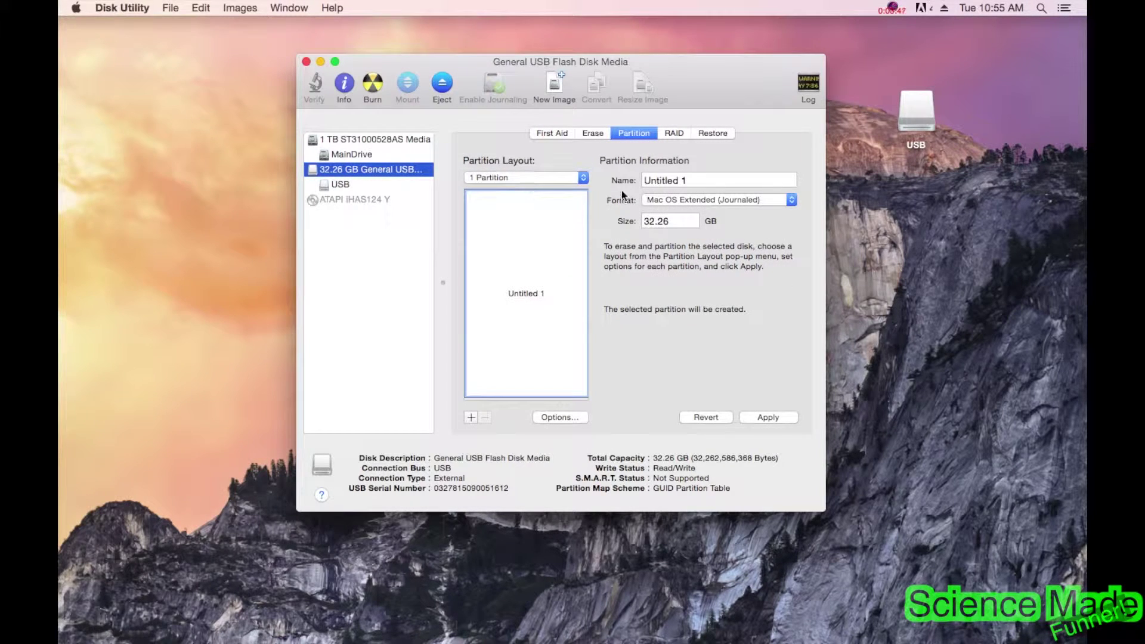
- Rename the partition to USB and keep the Mac OS Extended (Journaled) format
left_click(701, 180)
key("BackSpace")
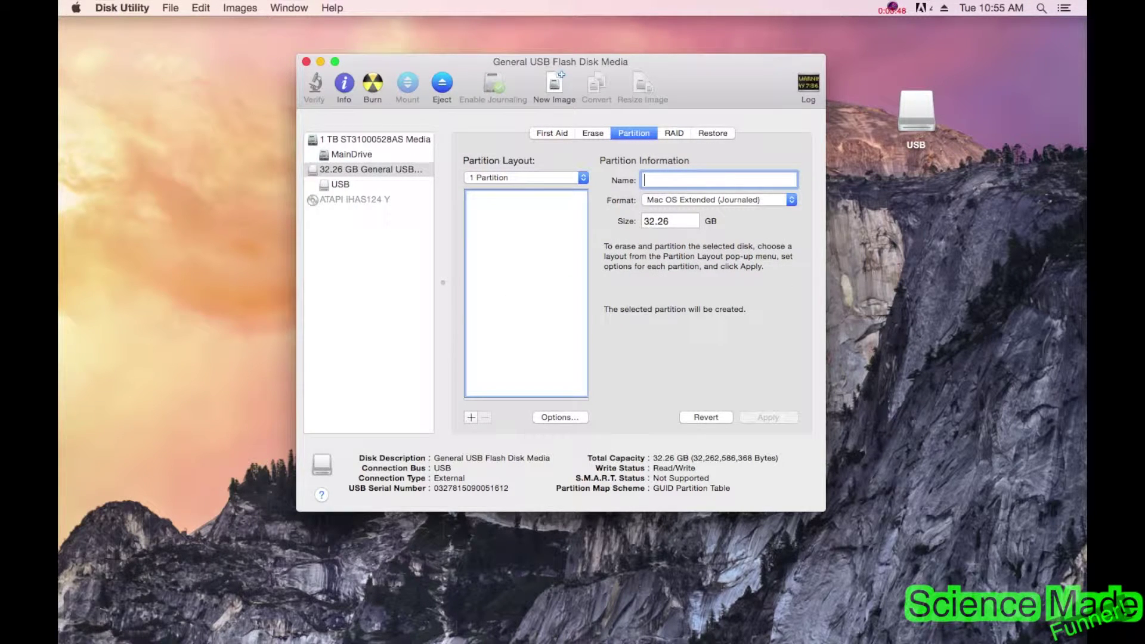
type("USB")
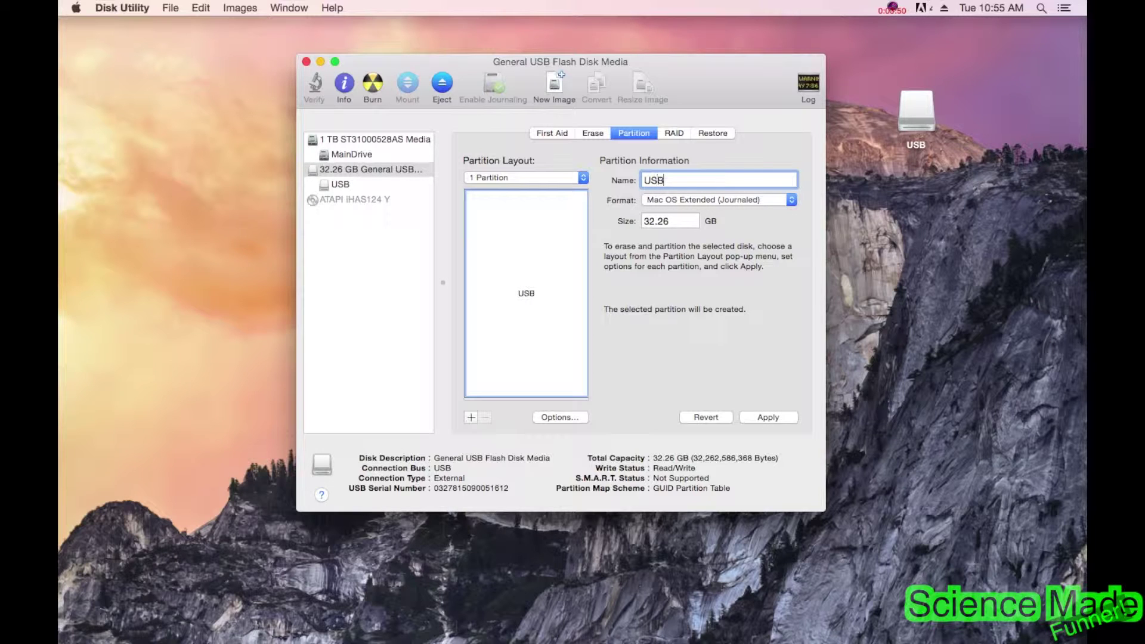
left_click(690, 197)
left_click(703, 197)
left_click(558, 417)
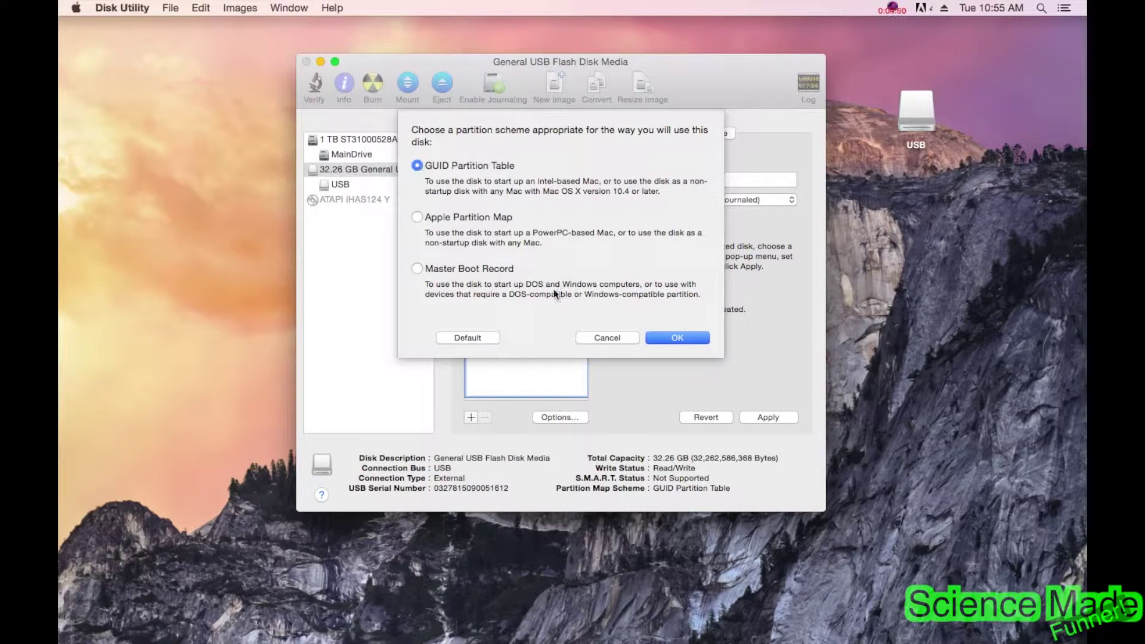
- Keep GUID Partition Table, apply and confirm the partitioning, then close Disk Utility
left_click(677, 339)
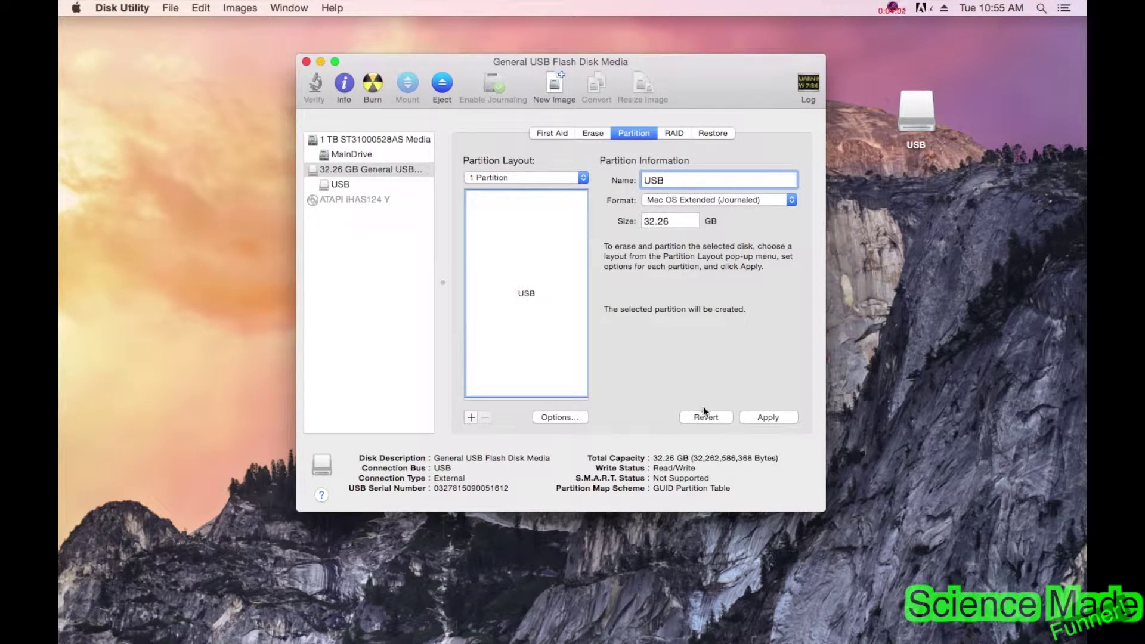
left_click(766, 417)
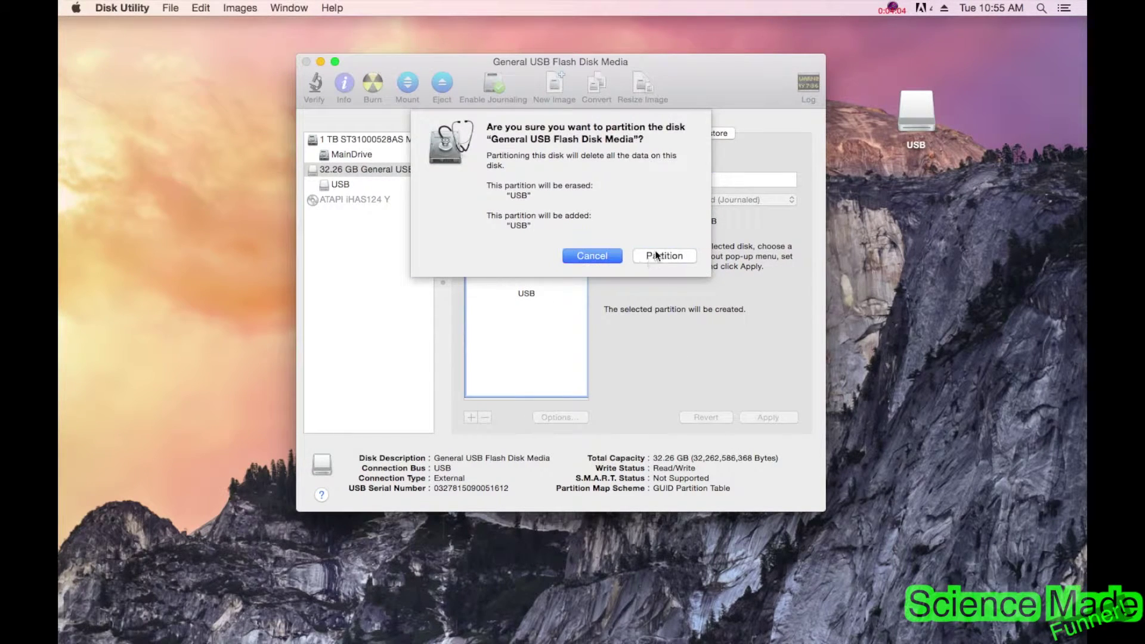
left_click(656, 255)
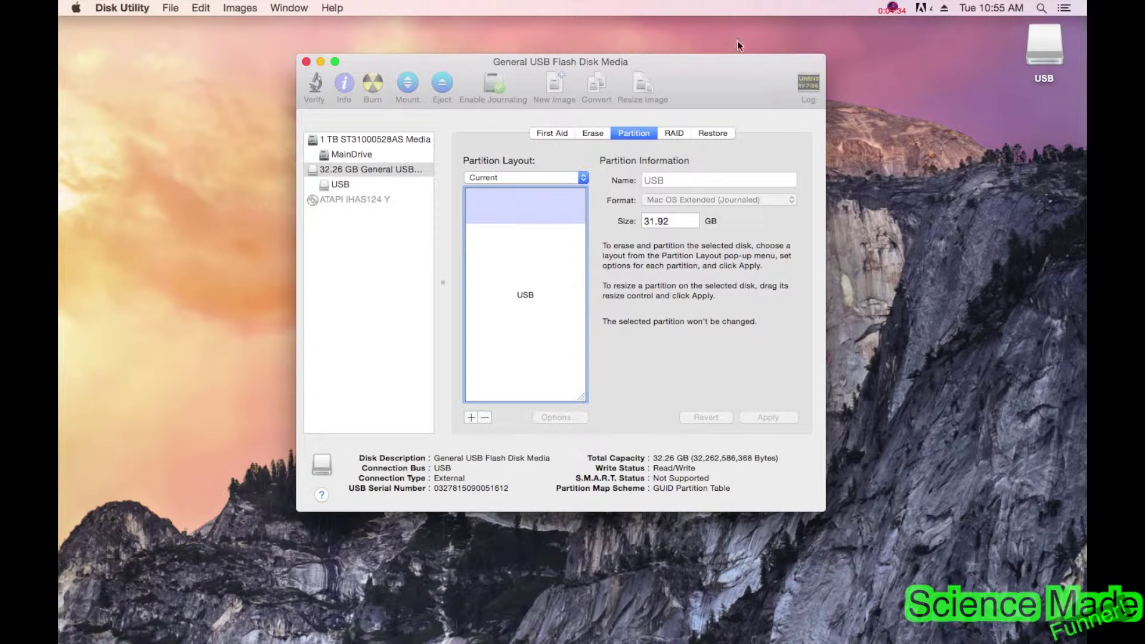
left_click_drag(734, 70, 725, 92)
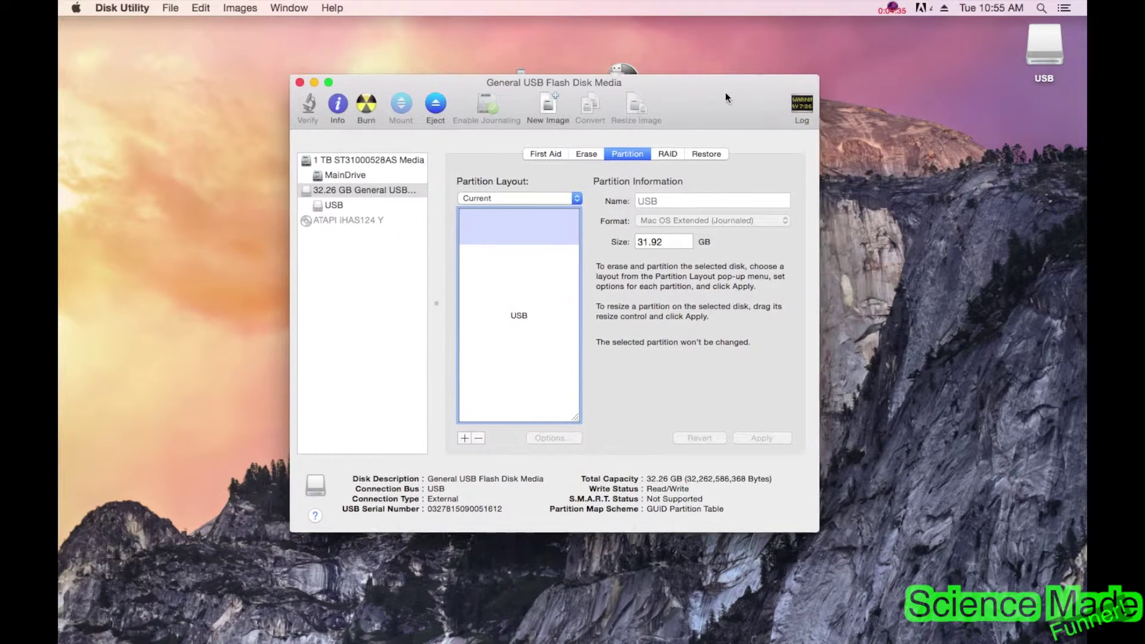
left_click(298, 83)
- Arrange the desktop icons and launch UniBeast
left_click_drag(602, 212, 243, 125)
left_click_drag(619, 89, 595, 248)
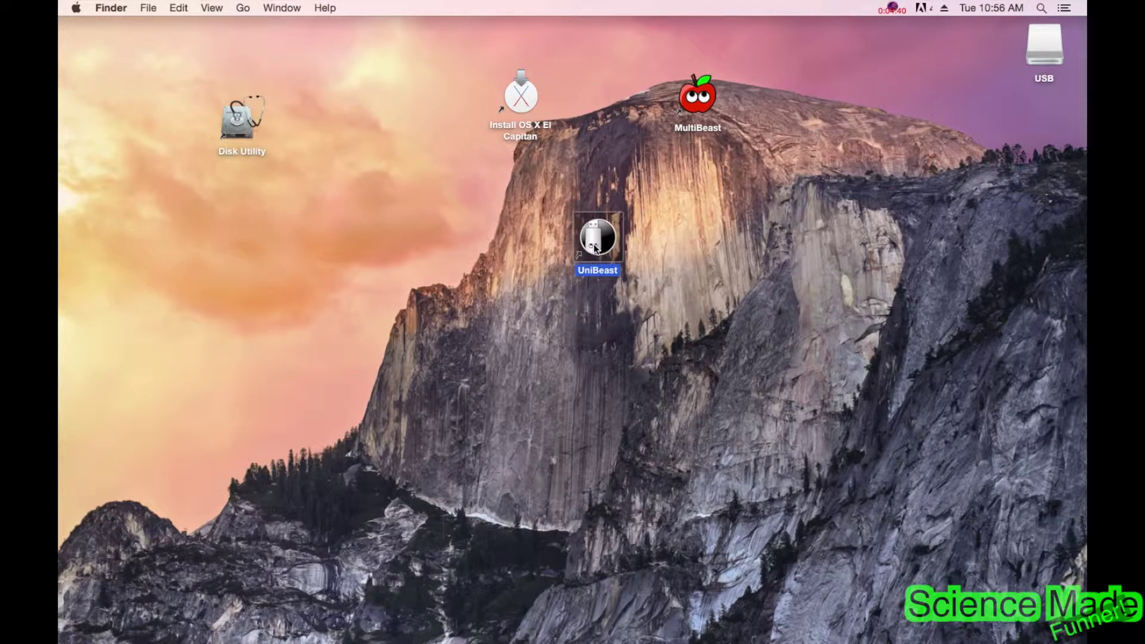
double_click(595, 247)
left_click_drag(421, 150, 423, 108)
- Continue past the Introduction and Read Me pages and agree to the UniBeast license
left_click(804, 428)
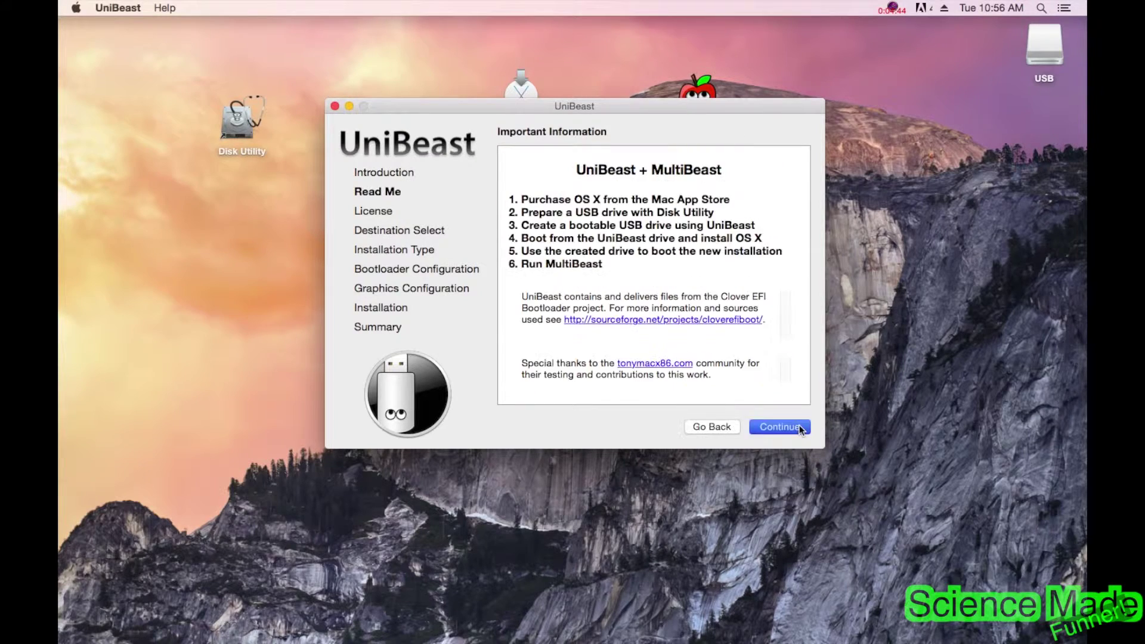
left_click(796, 426)
left_click(786, 423)
left_click(784, 421)
left_click(715, 190)
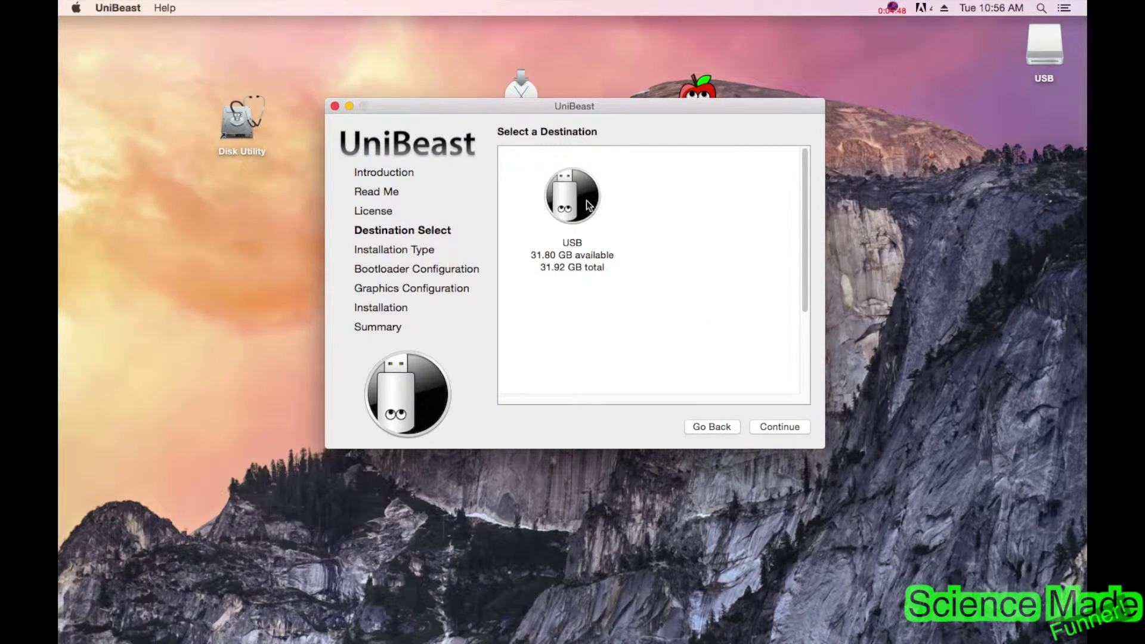
- Choose the USB drive as the destination and El Capitan as the OS to install
left_click(588, 205)
mouse_move(579, 107)
left_mouse_down()
mouse_move(572, 267)
mouse_move(596, 189)
mouse_move(570, 101)
left_mouse_up()
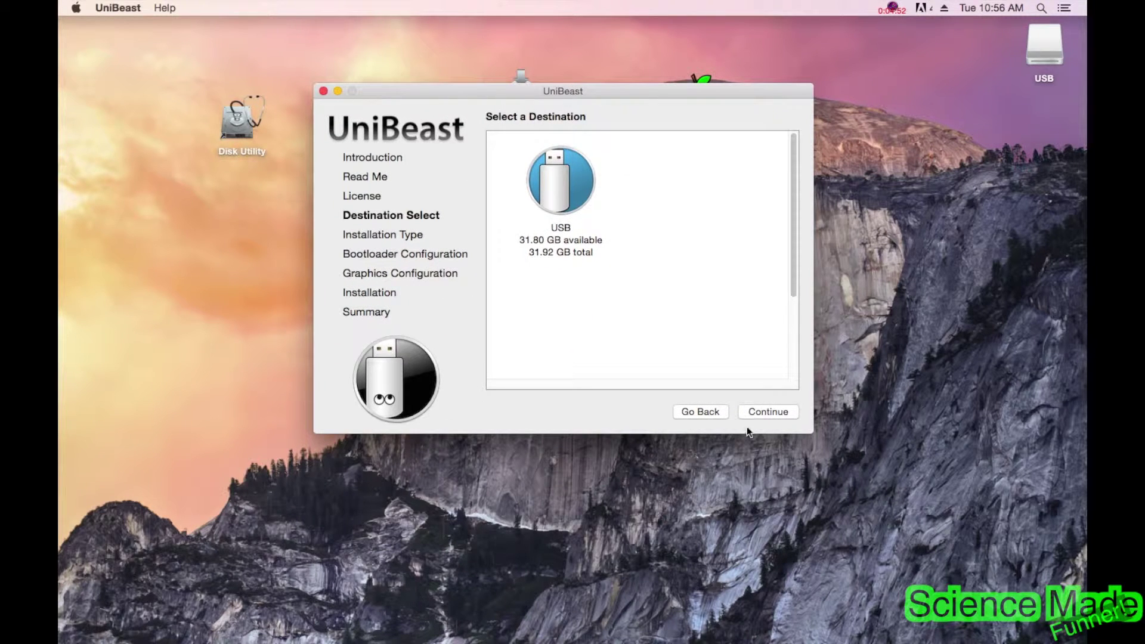
left_click(764, 412)
left_click(574, 227)
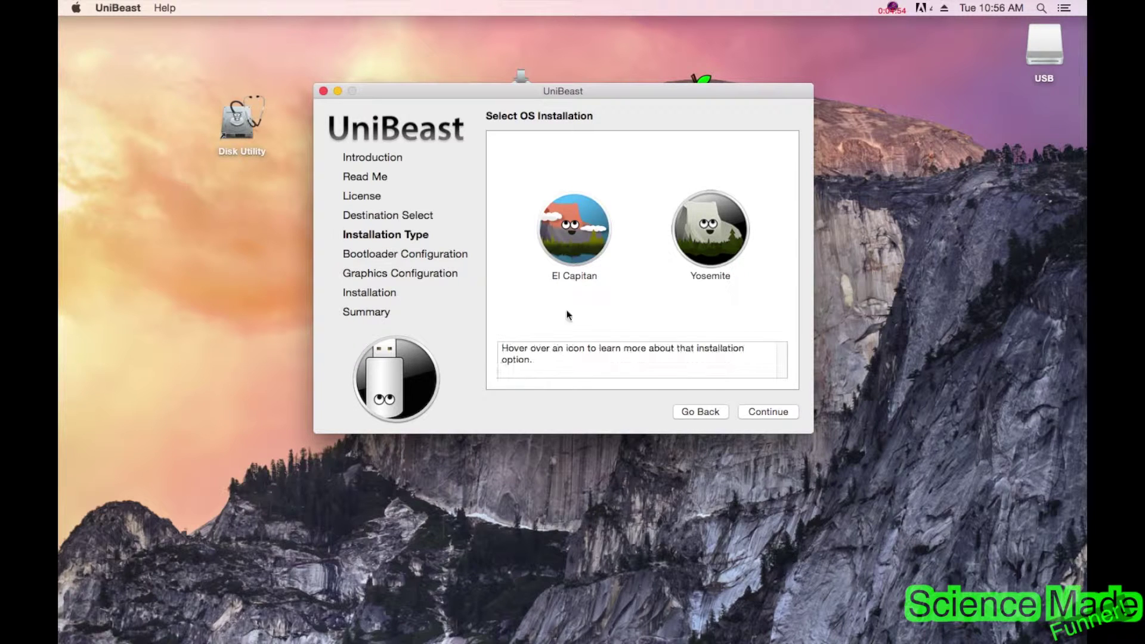
left_click_drag(590, 107, 565, 151)
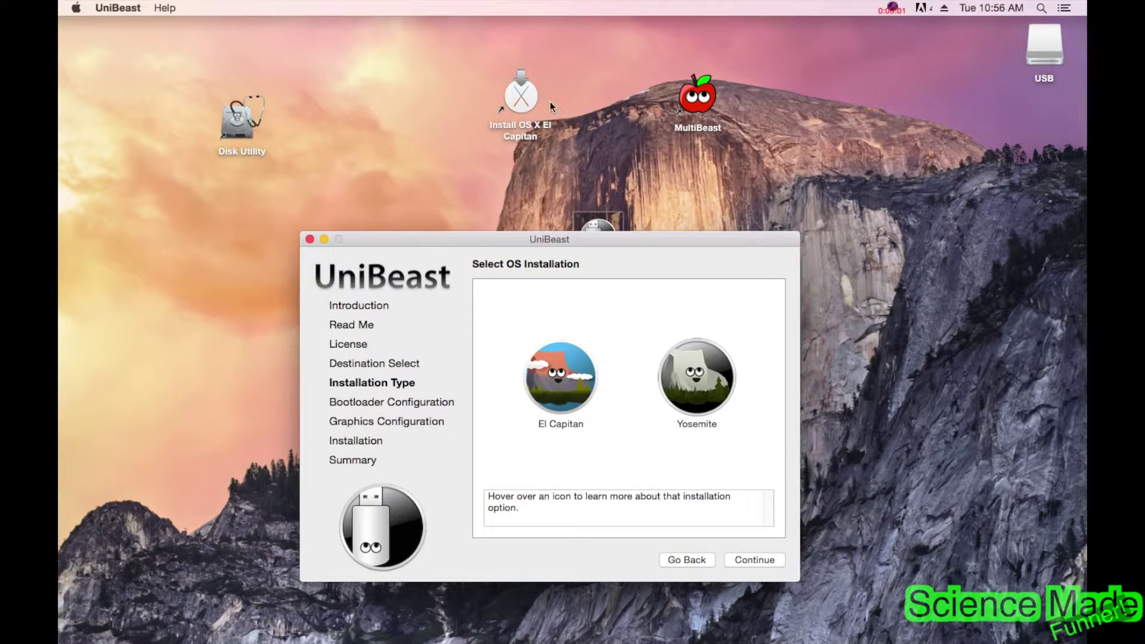
left_click_drag(567, 240, 576, 95)
left_click(564, 235)
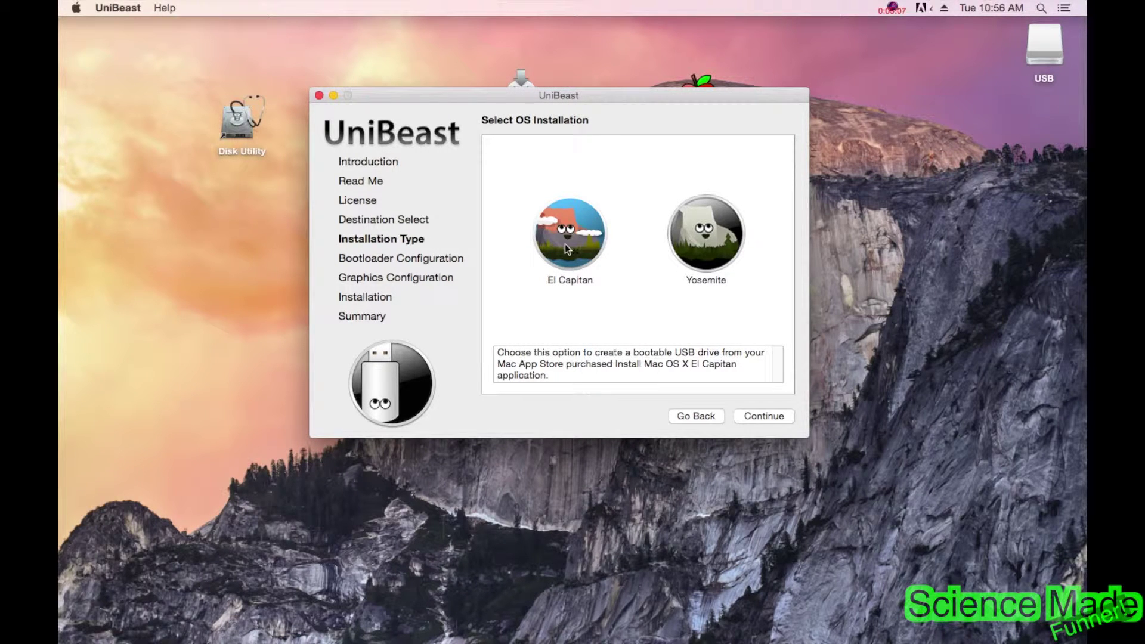
left_click(760, 420)
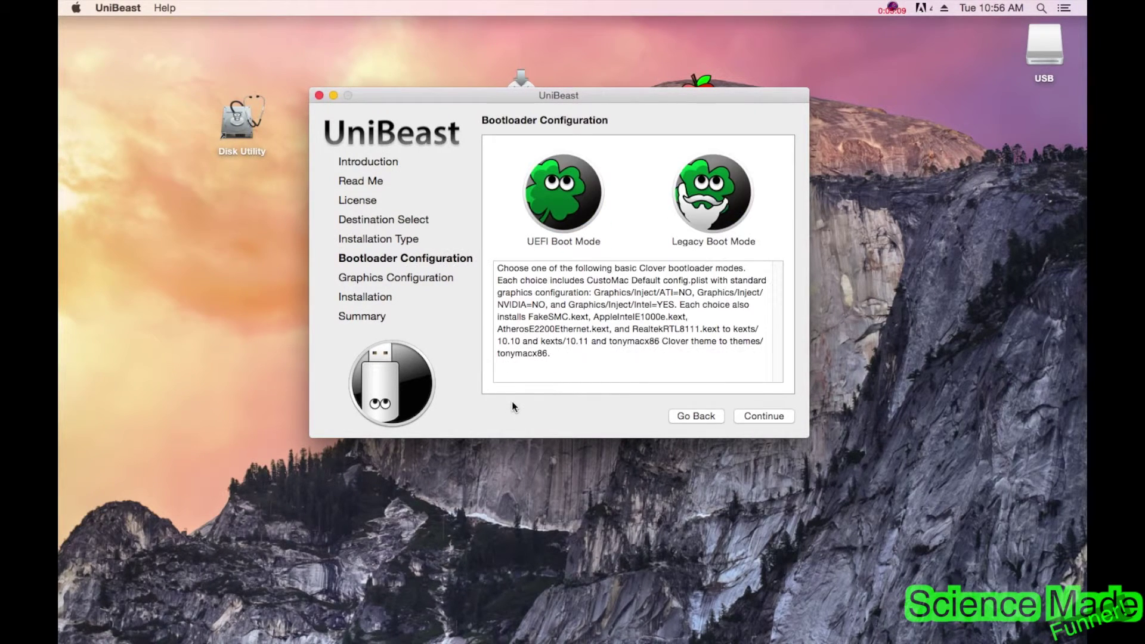
- Pick Legacy Boot Mode and leave every Graphics Configuration option unticked
mouse_move(556, 206)
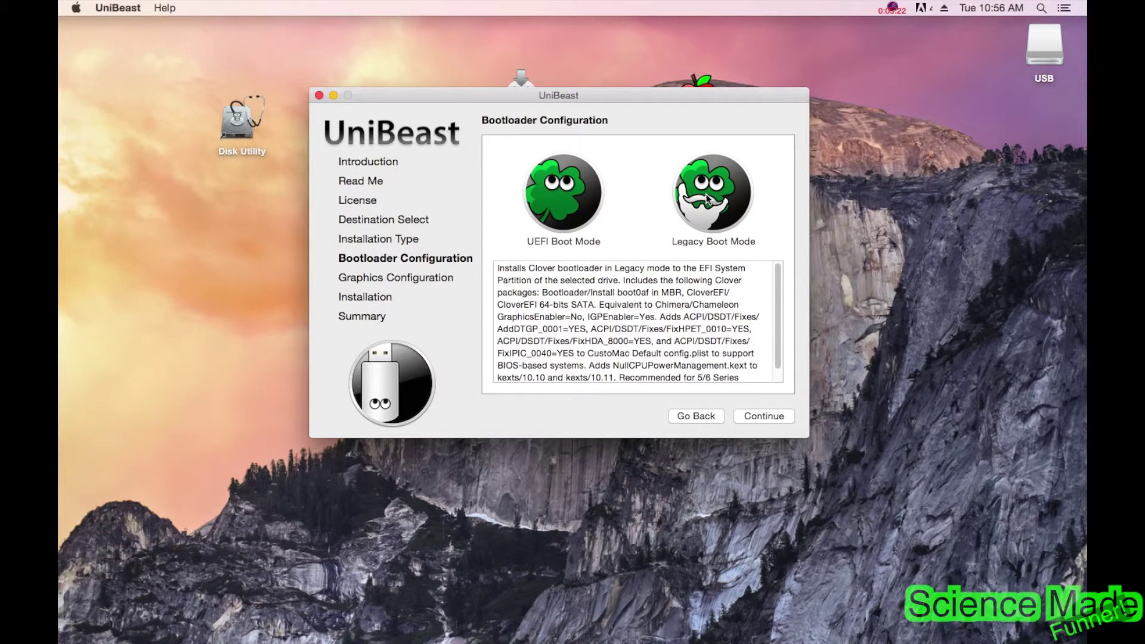
left_click(728, 180)
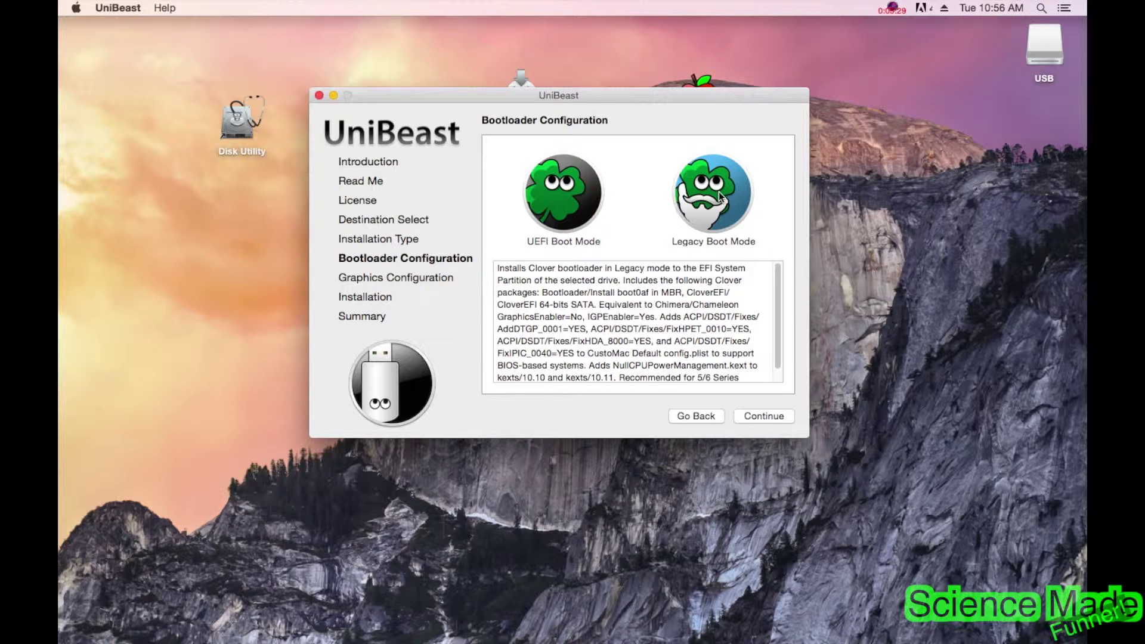
left_click(566, 196)
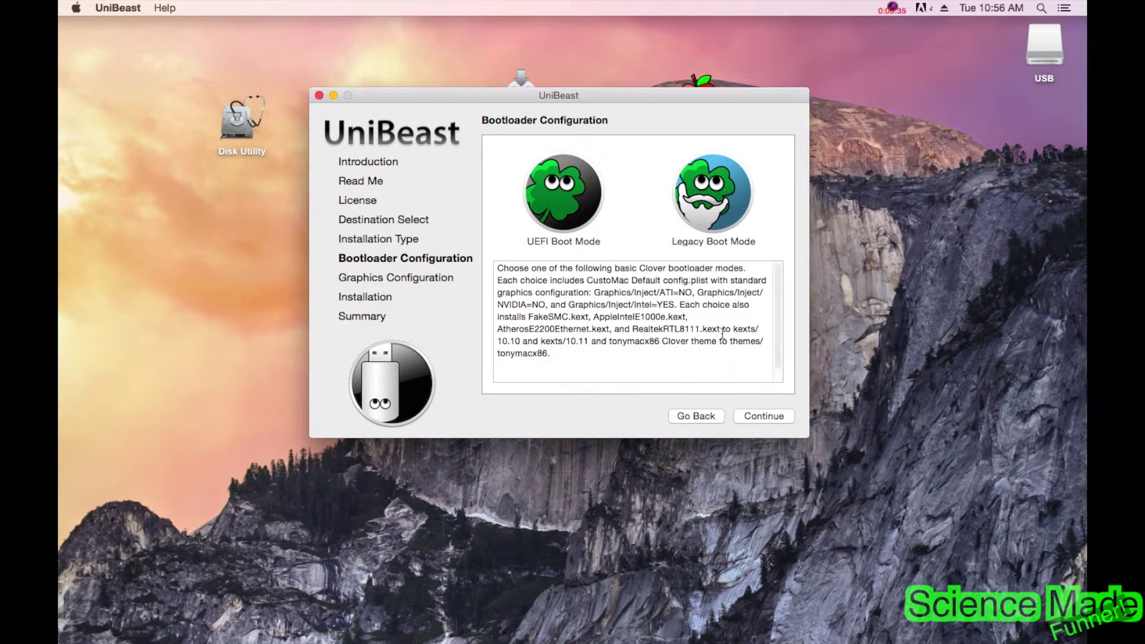
left_click(754, 410)
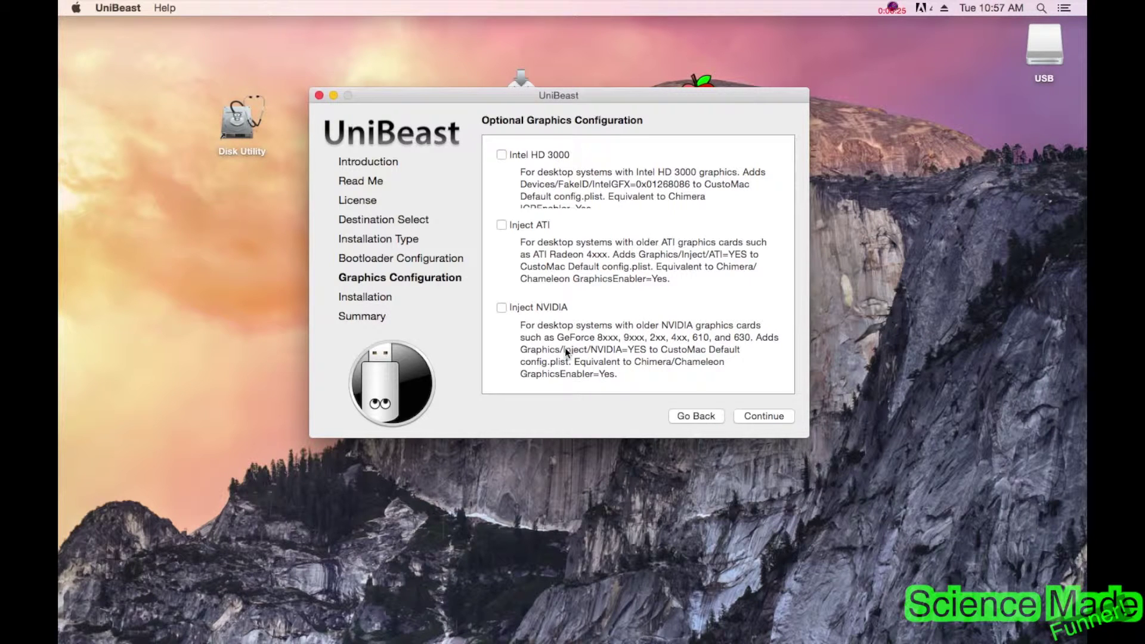
left_click(781, 416)
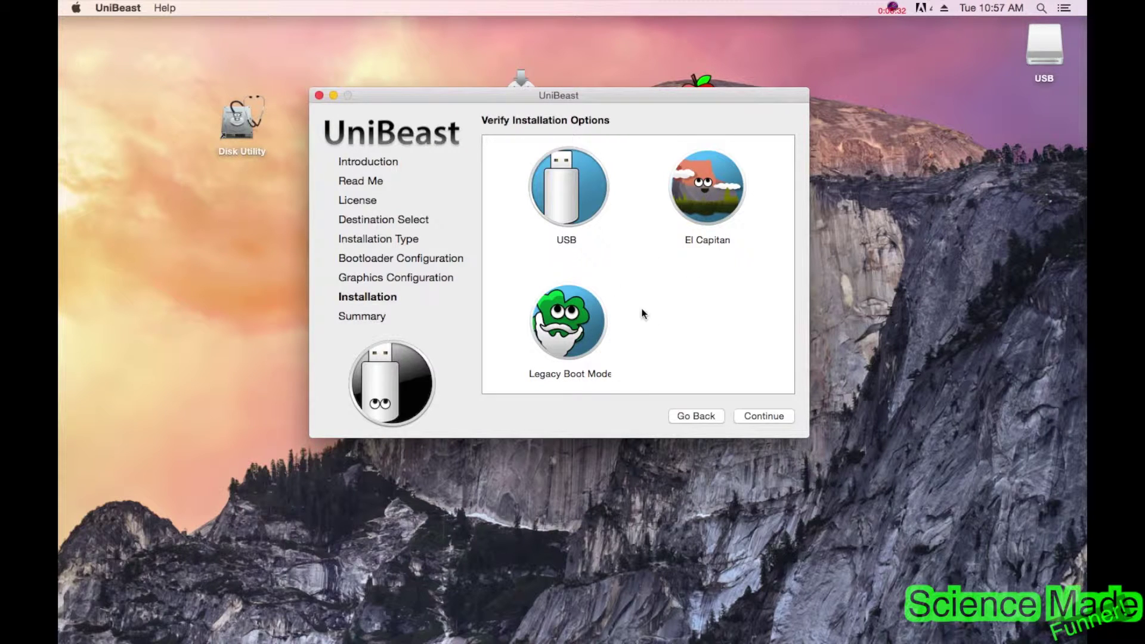
- Confirm the USB, El Capitan and Legacy Boot Mode choices and authorize with the account password
left_click(753, 417)
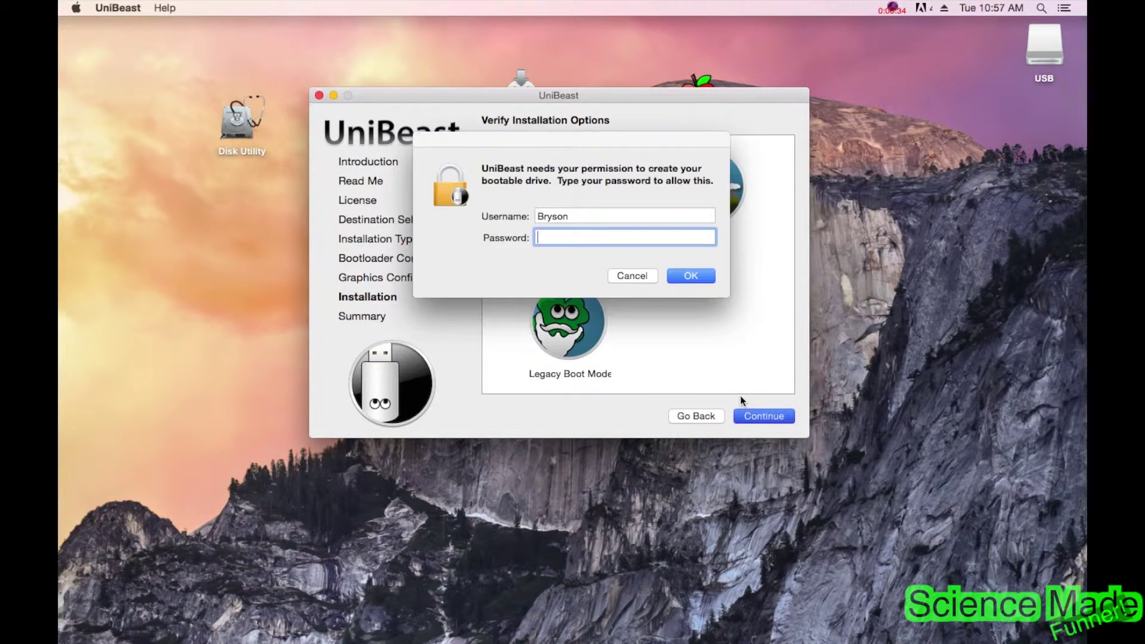
type("•")
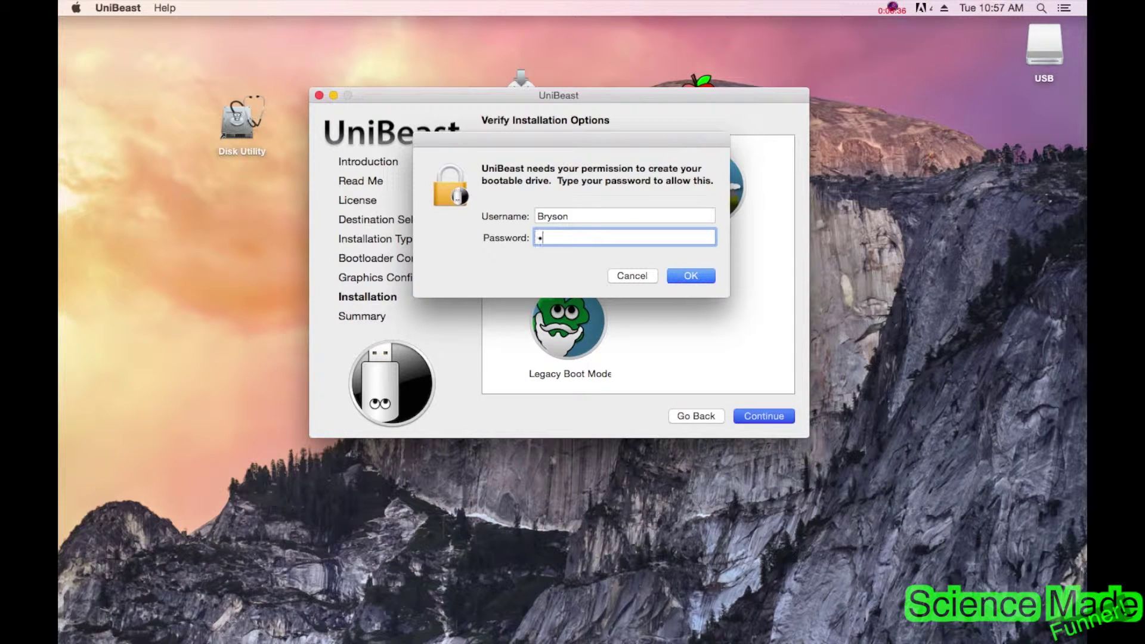
left_click(690, 276)
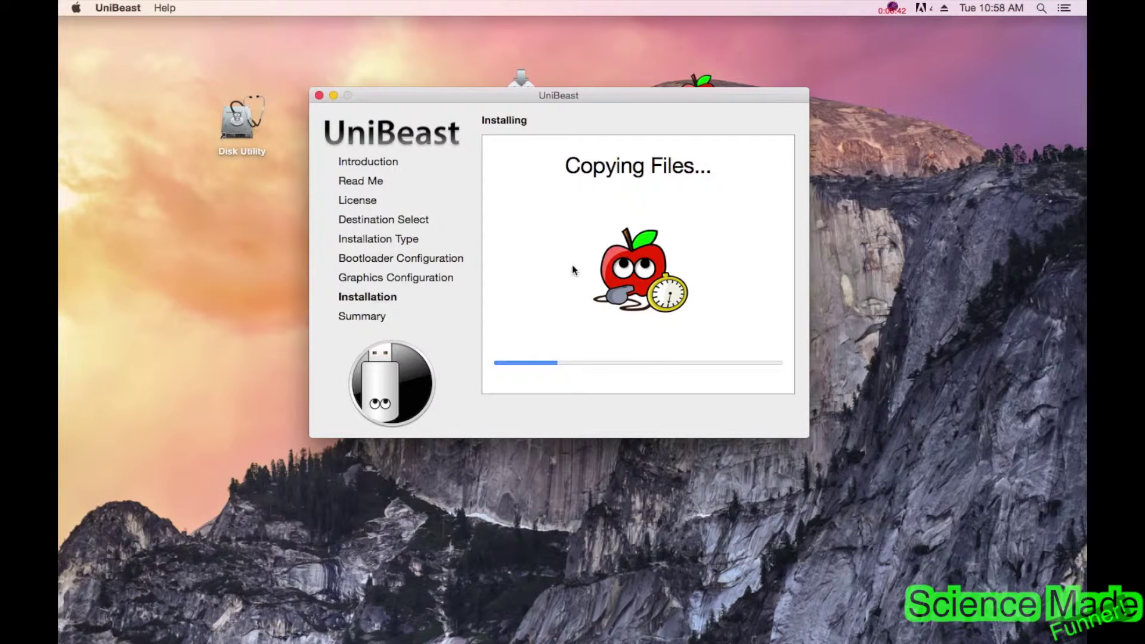
mouse_move(601, 96)
left_mouse_down()
mouse_move(611, 144)
mouse_move(609, 116)
left_mouse_up()
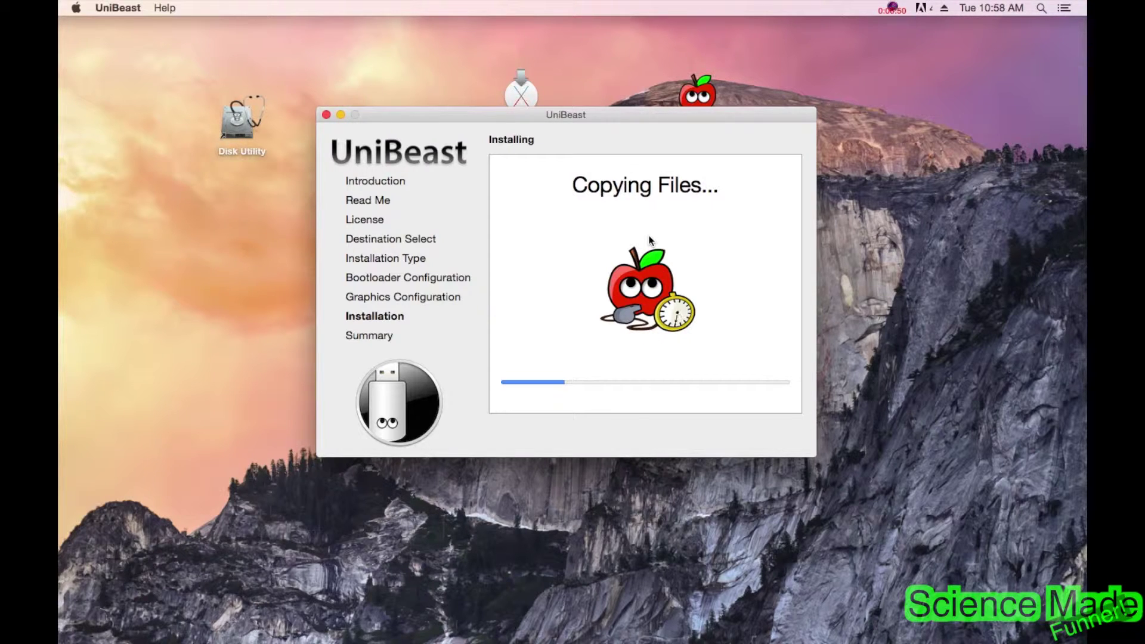
- Bring forward the UniBeast window showing Install Succeeded and quit it
left_click(892, 8)
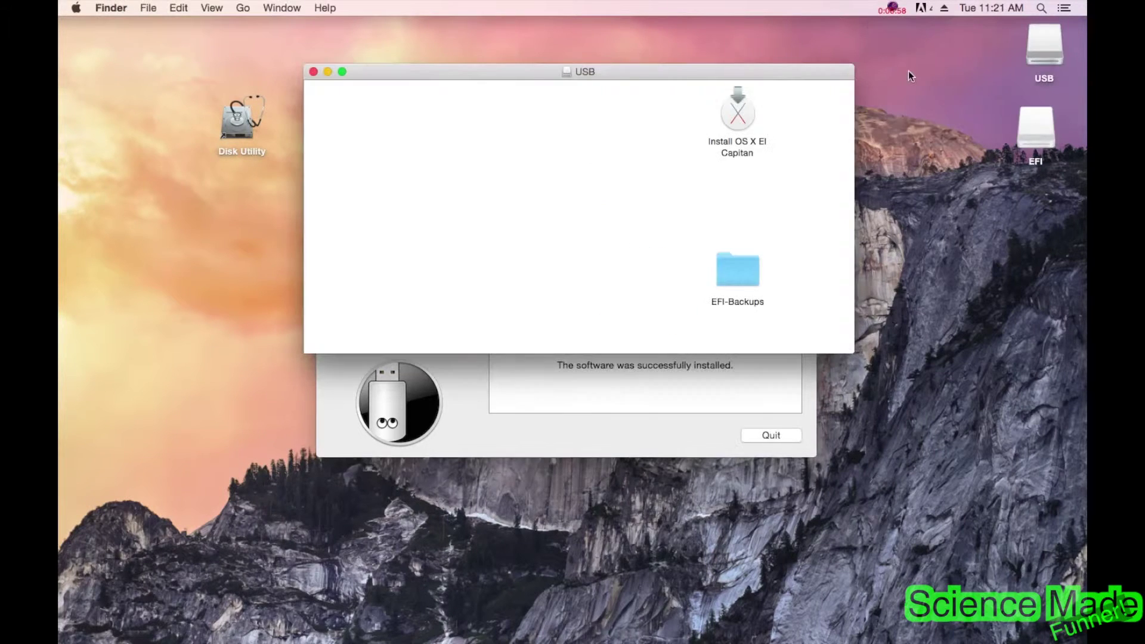
left_click_drag(635, 78, 624, 130)
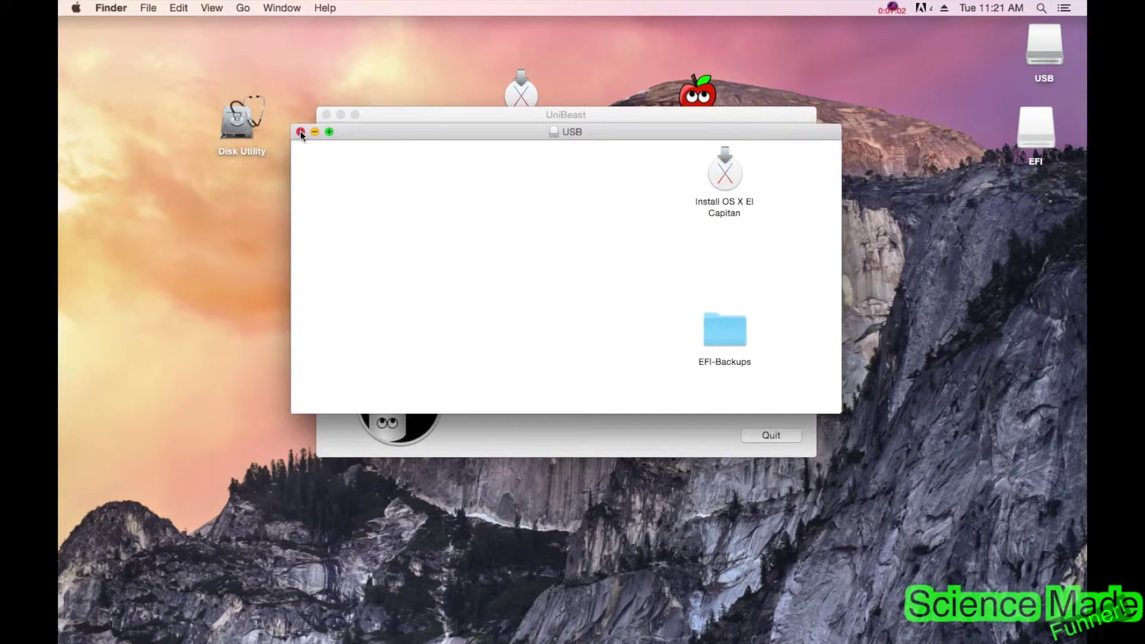
left_click(528, 111)
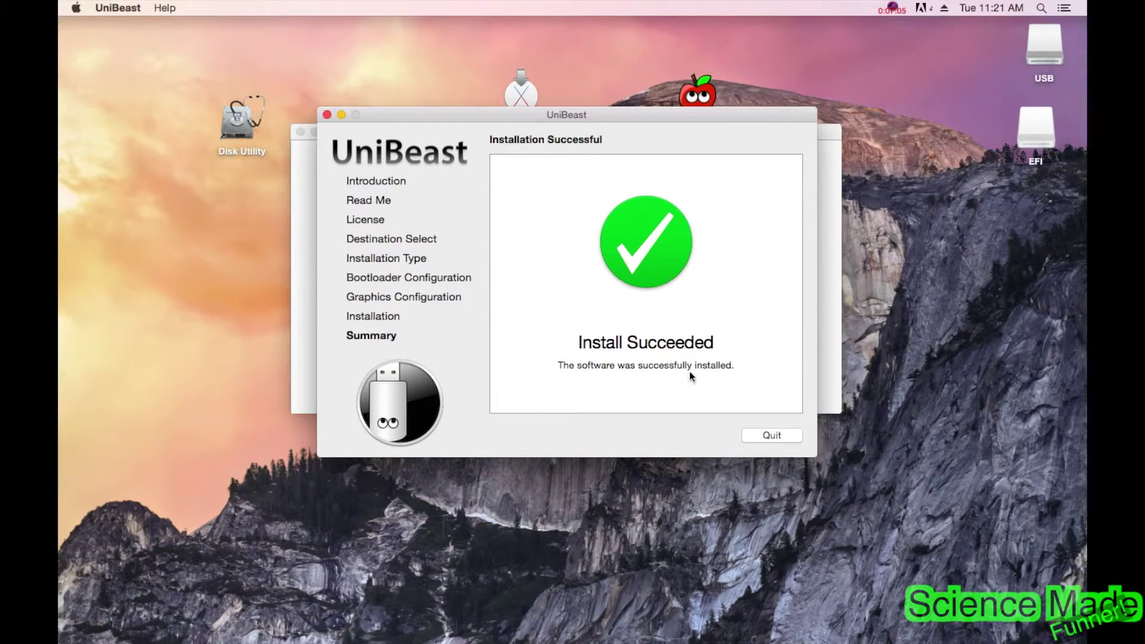
left_click(769, 435)
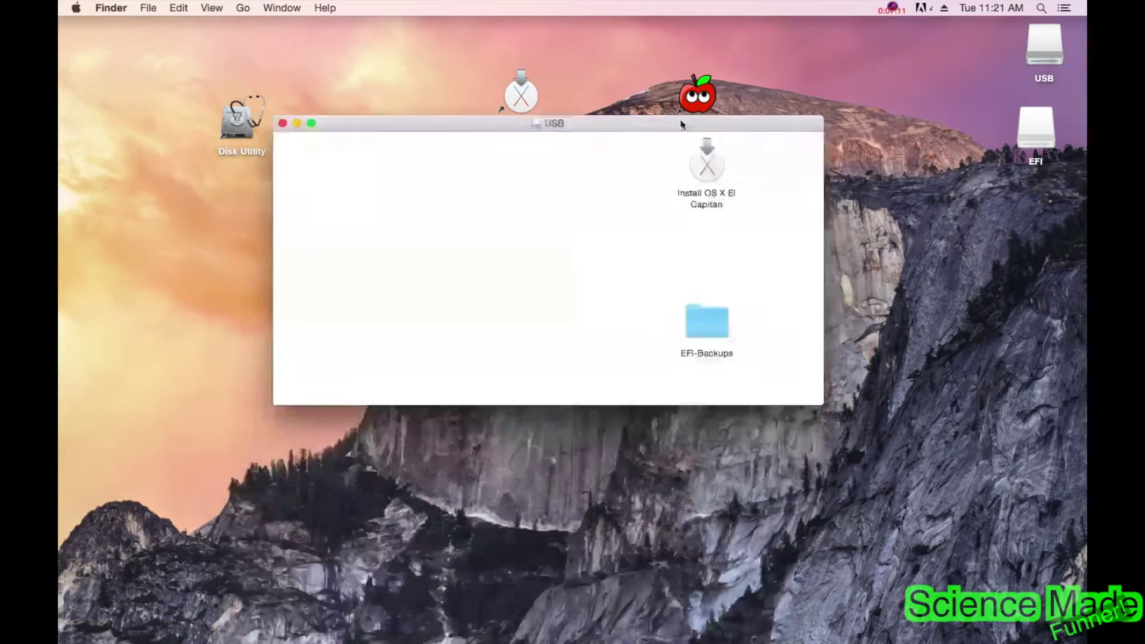
- Copy MultiBeast from the desktop onto the USB drive and close the drive's window
left_click_drag(682, 124, 685, 153)
left_click_drag(596, 152, 626, 161)
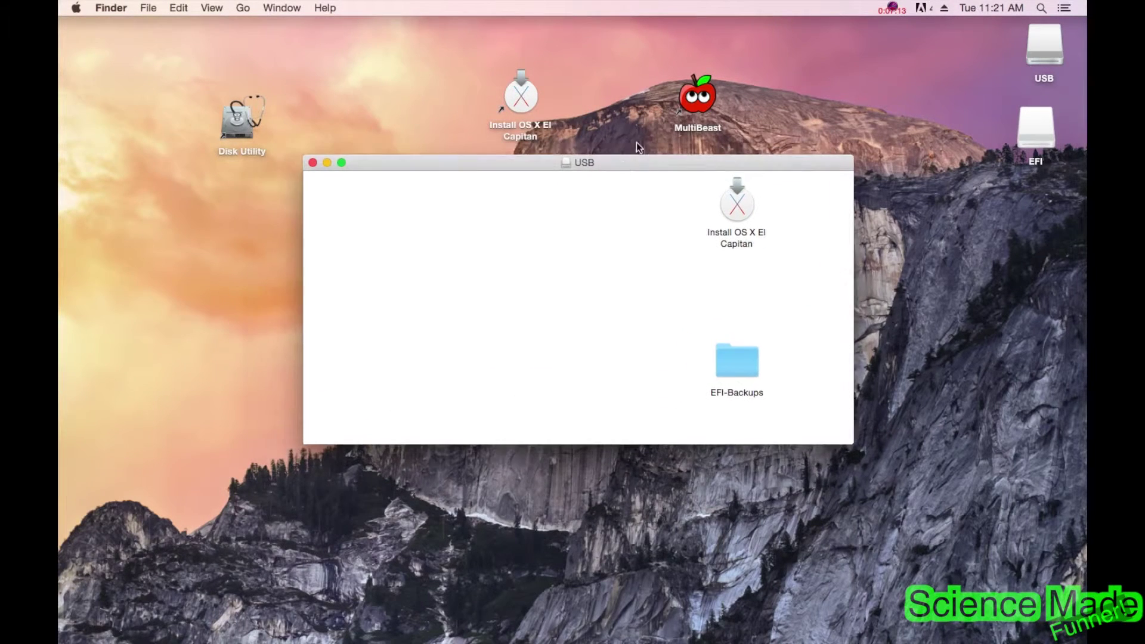
left_click_drag(697, 98, 622, 222)
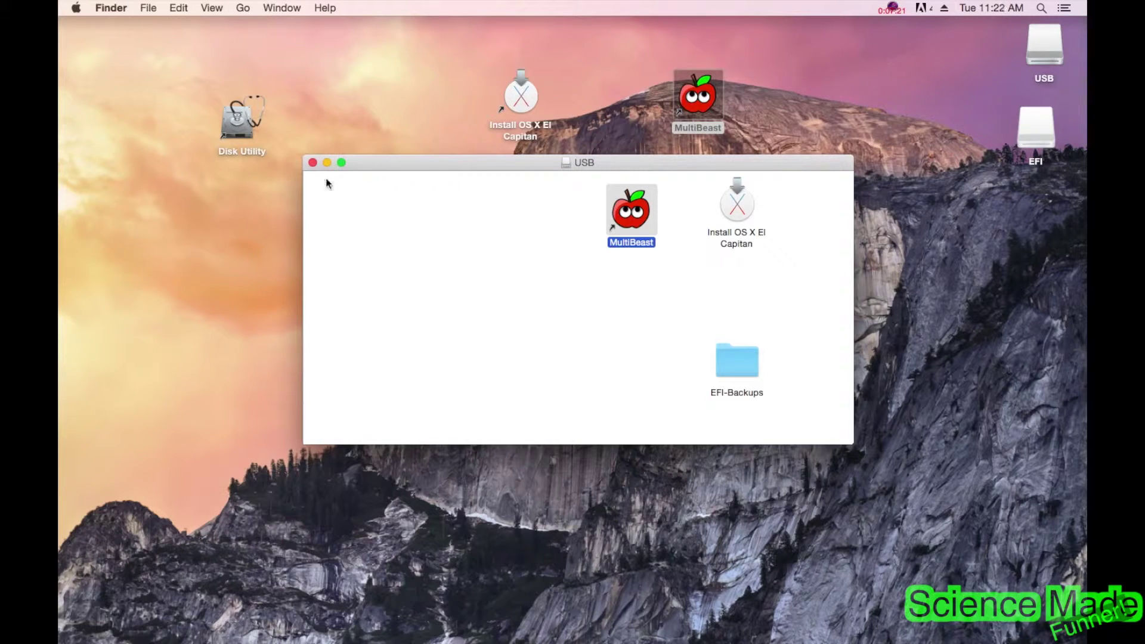
left_click(312, 163)
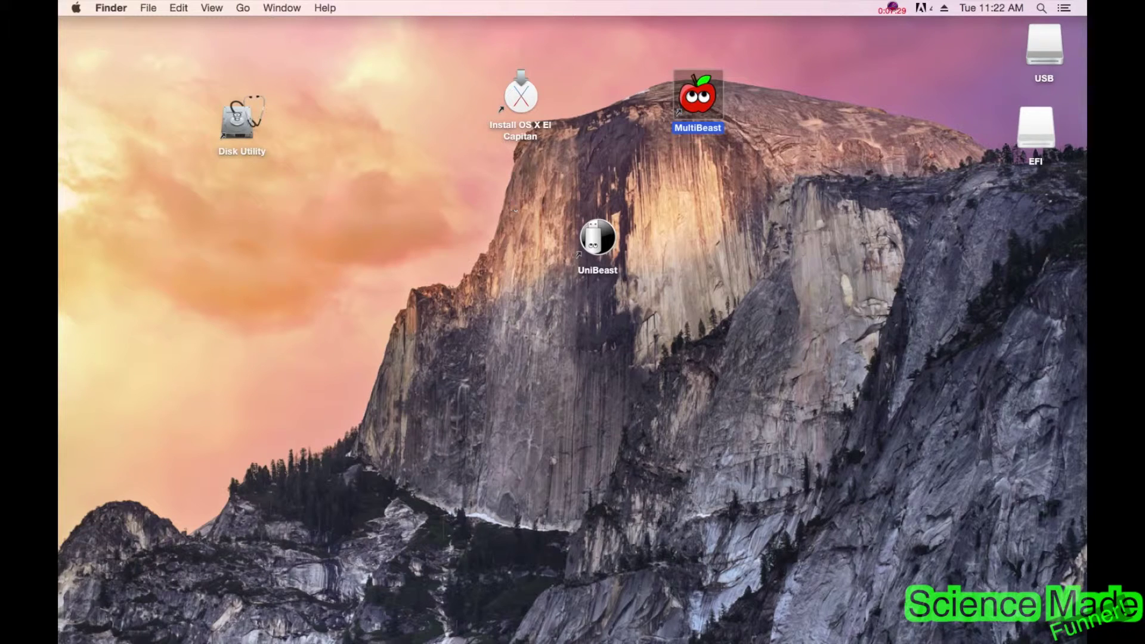
- Eject the USB drive with Cmd+E, choosing Eject All for both partitions
left_click(714, 310)
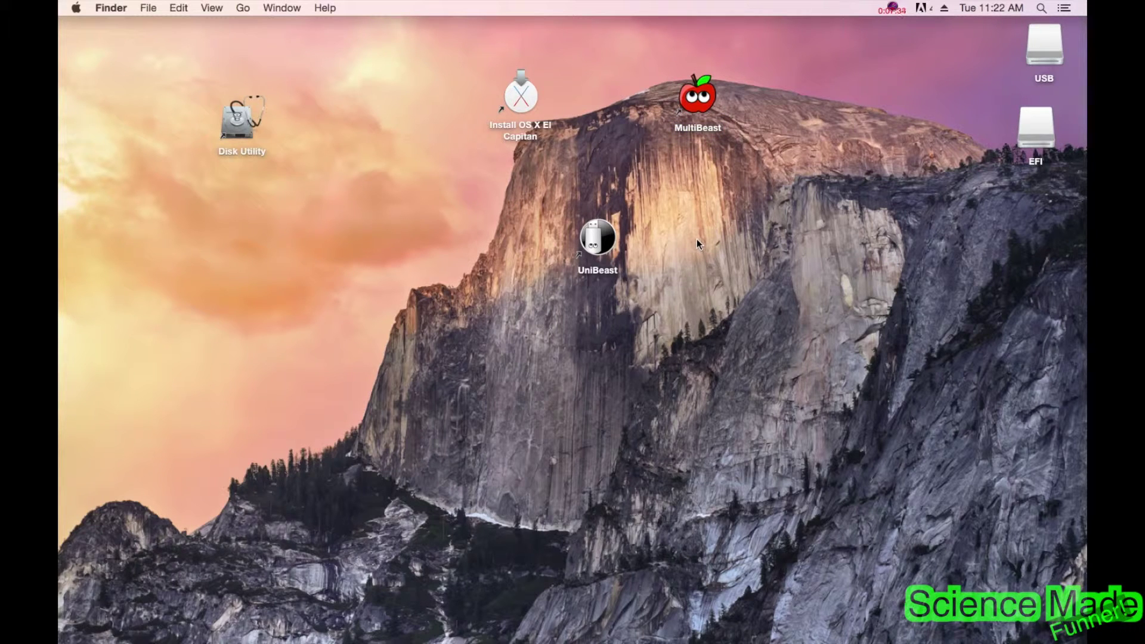
left_click(1033, 50)
key("super+e")
left_click(636, 272)
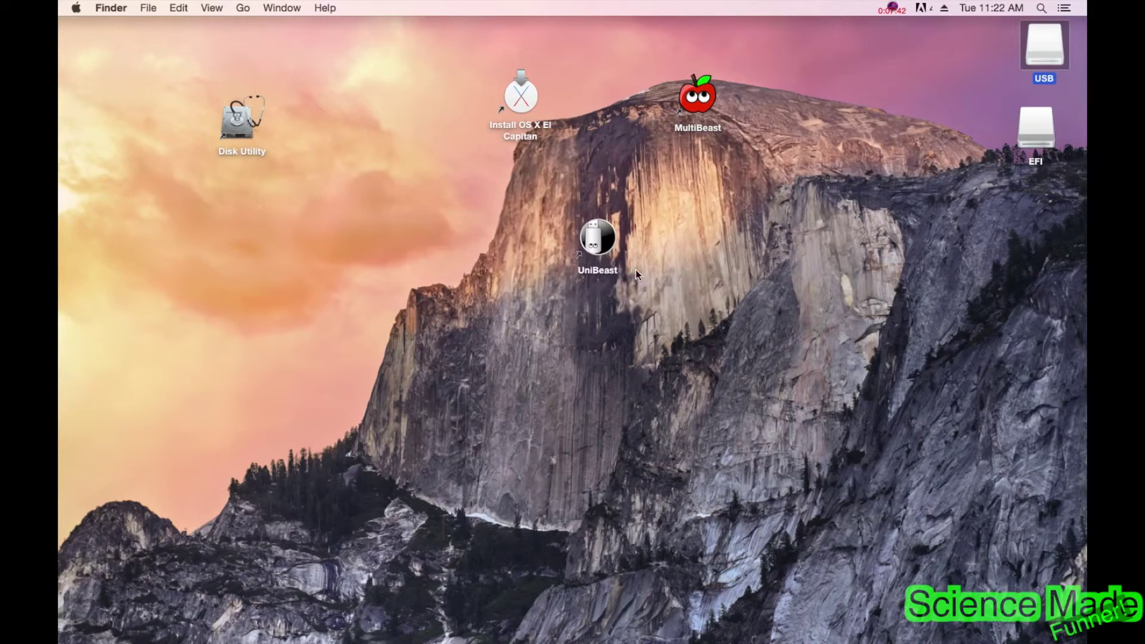